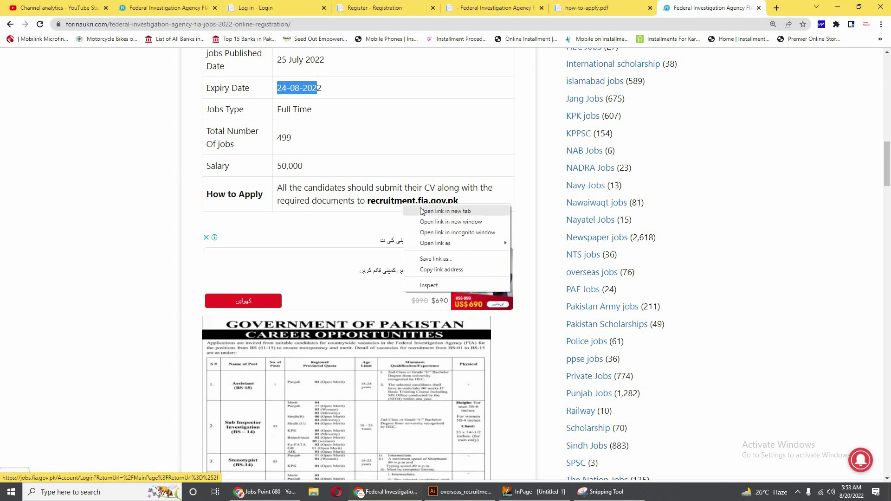
Scroll back up to the FIA Jobs 2022 article heading, which shows 499 posts and a 24-08-2022 expiry.
scroll(406, 207, up, 6)
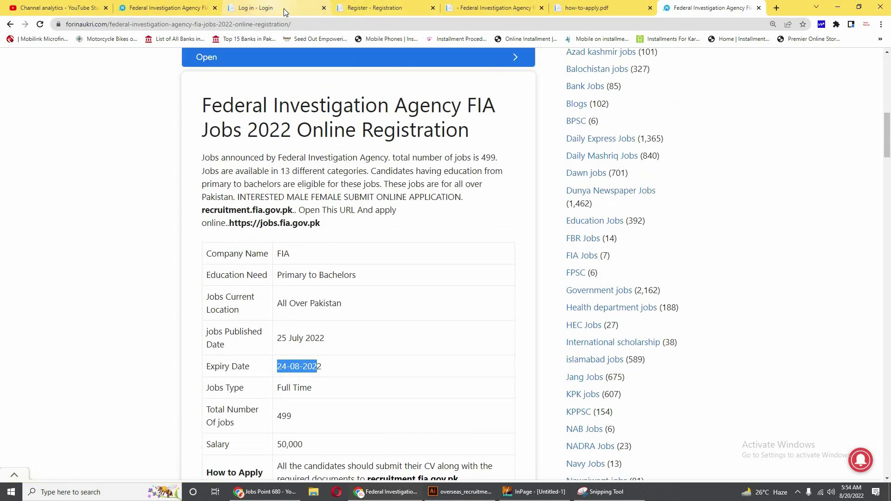
Switch to the 'Log in - Login' tab showing the FIA recruitment login page.
click(283, 8)
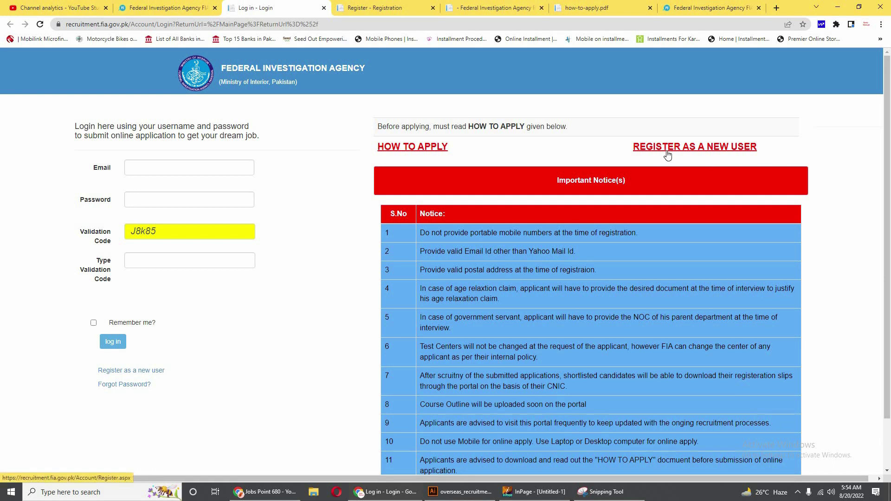
click(701, 154)
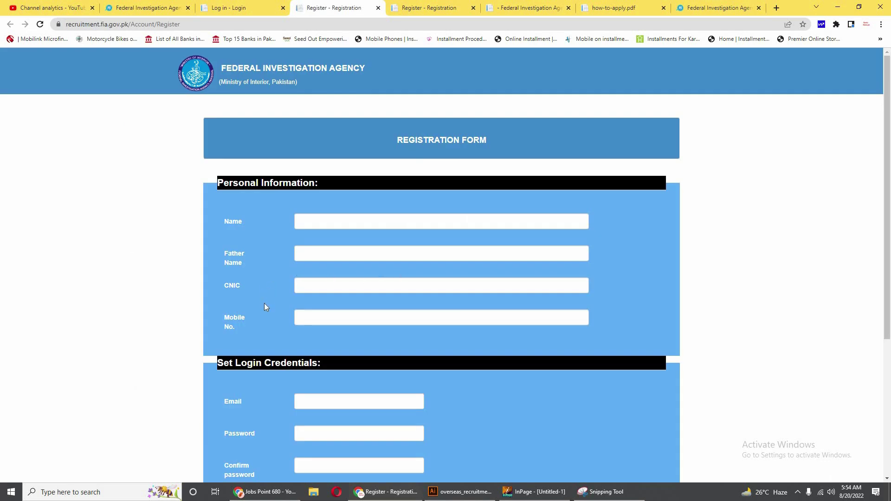
scroll(265, 305, down, 5)
scroll(355, 251, up, 5)
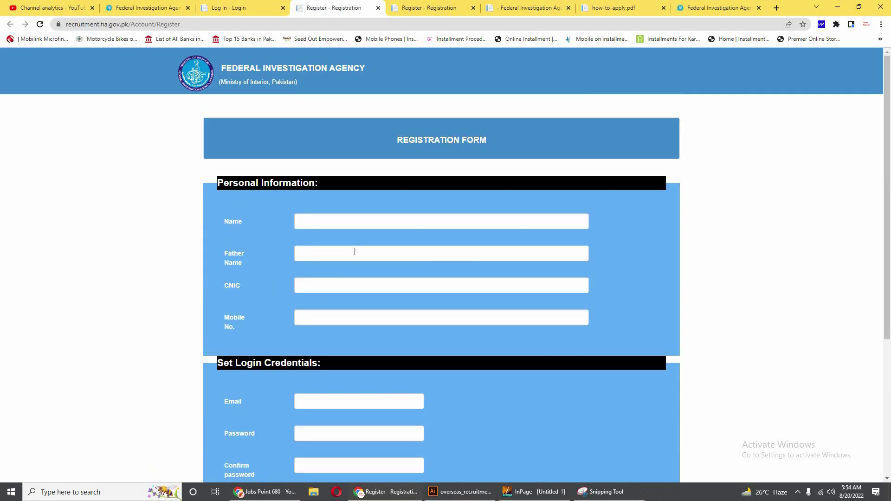
click(306, 226)
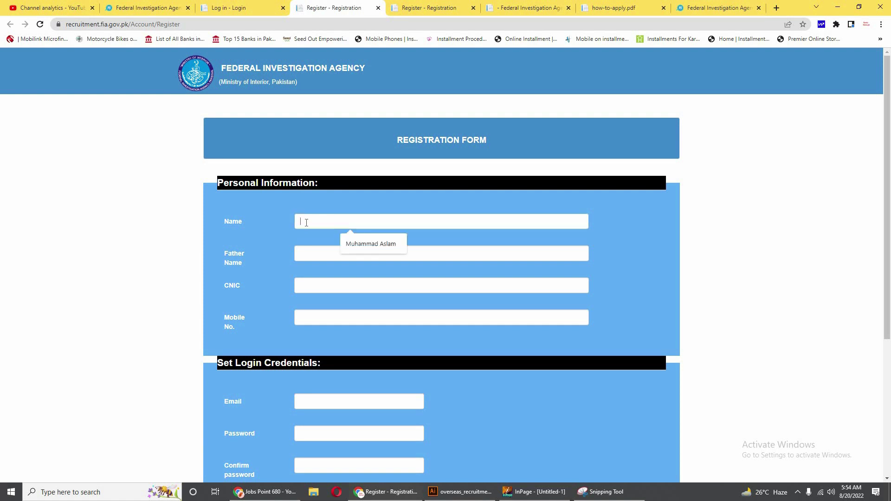
click(361, 245)
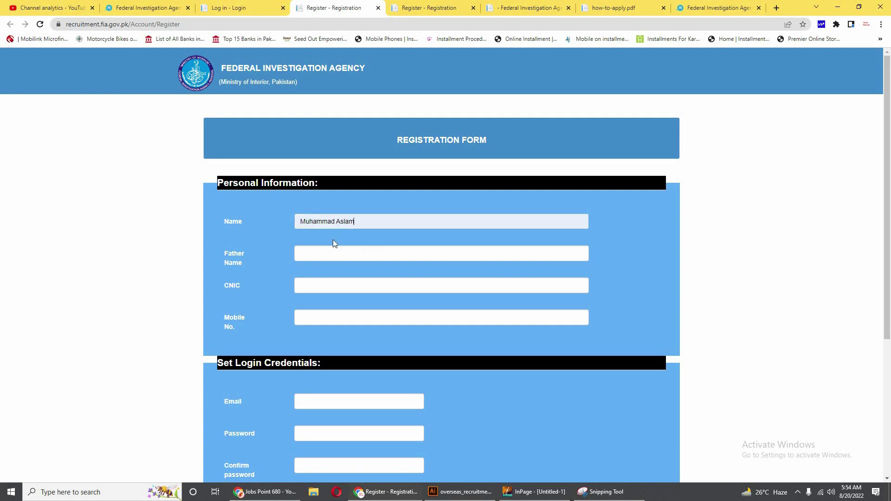
scroll(316, 214, down, 1)
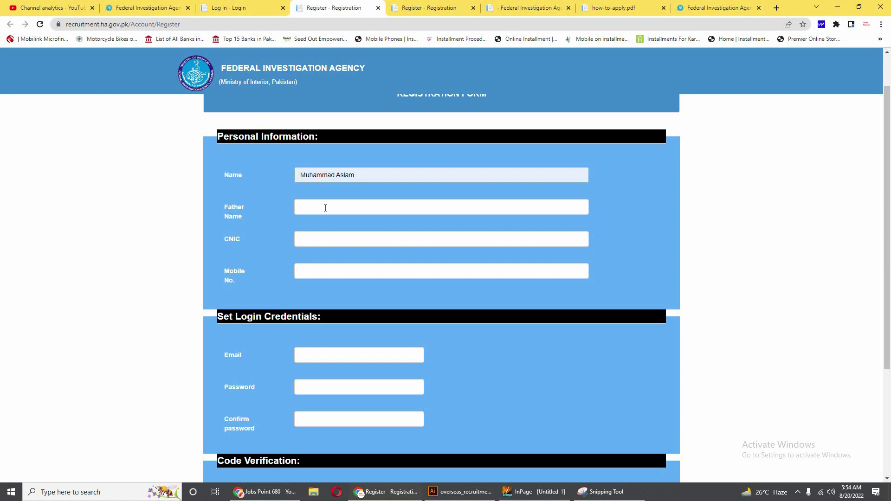
click(325, 207)
text(ba)
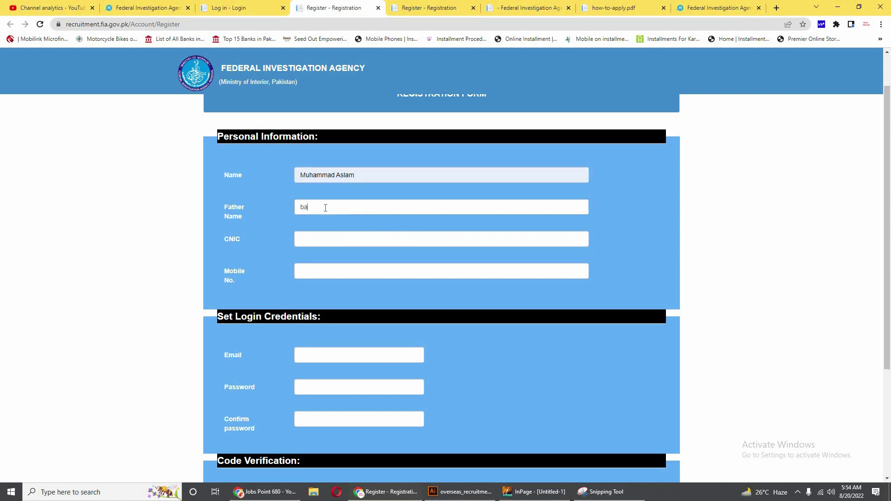
text(h)
key(BackSpace)
key(BackSpace)
text(urhan)
scroll(314, 279, down, 1)
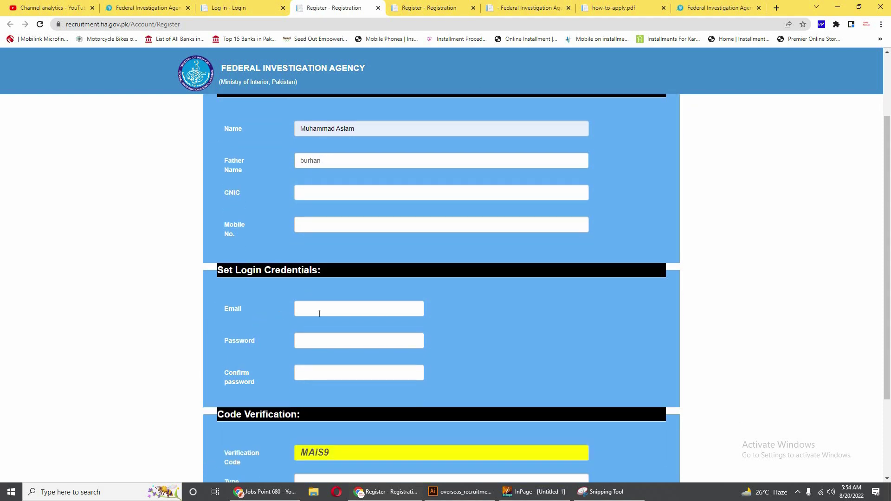
scroll(320, 314, down, 1)
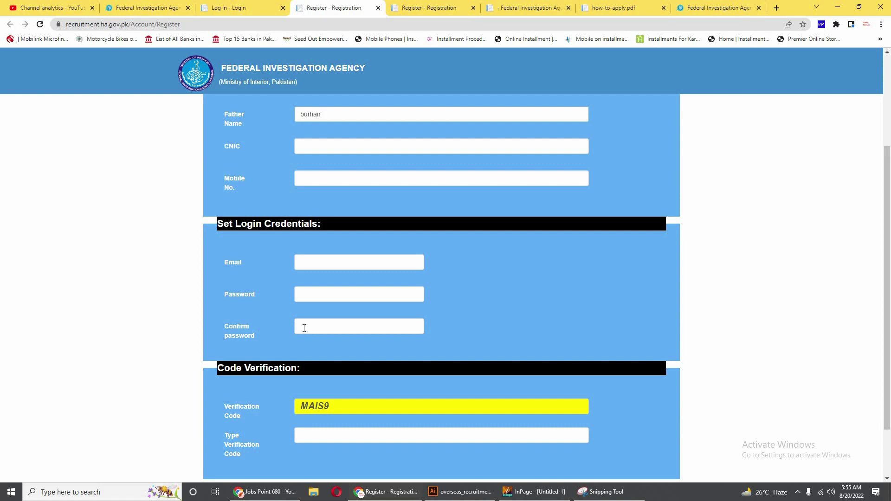
scroll(304, 328, down, 2)
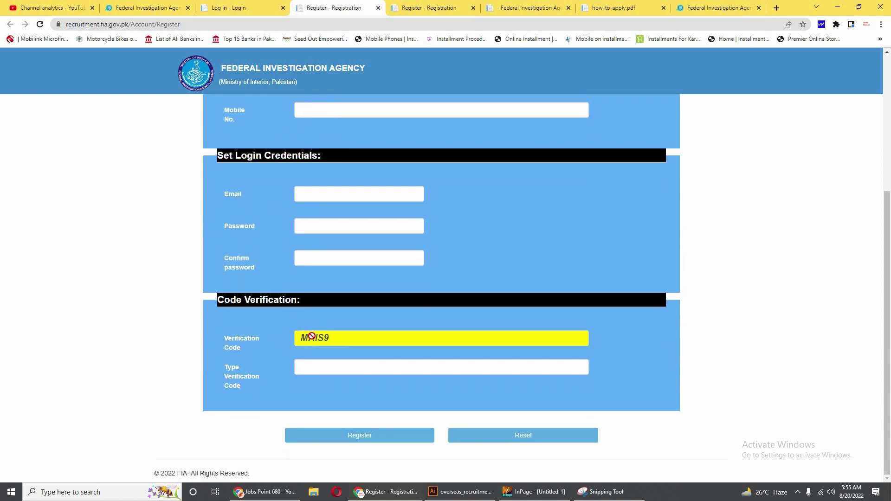
click(306, 370)
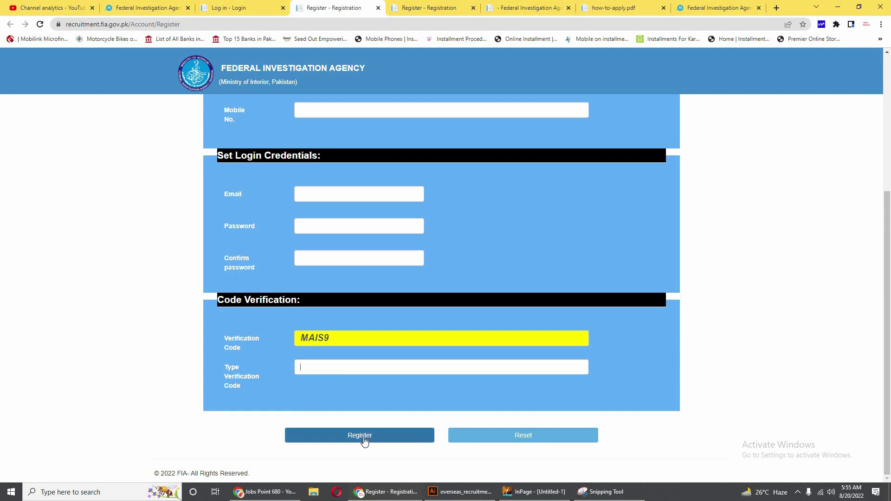
click(379, 9)
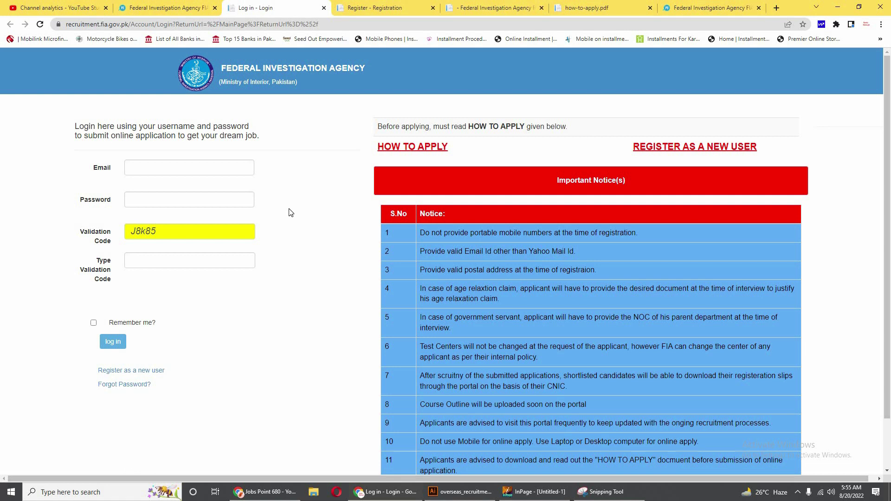
Close the leftover Register tab and return to the Log in tab.
click(375, 8)
scroll(388, 284, up, 5)
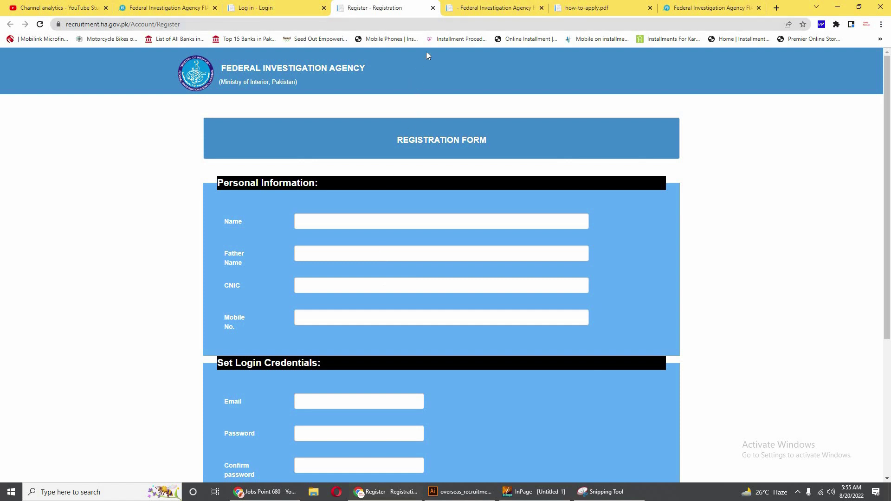
click(433, 8)
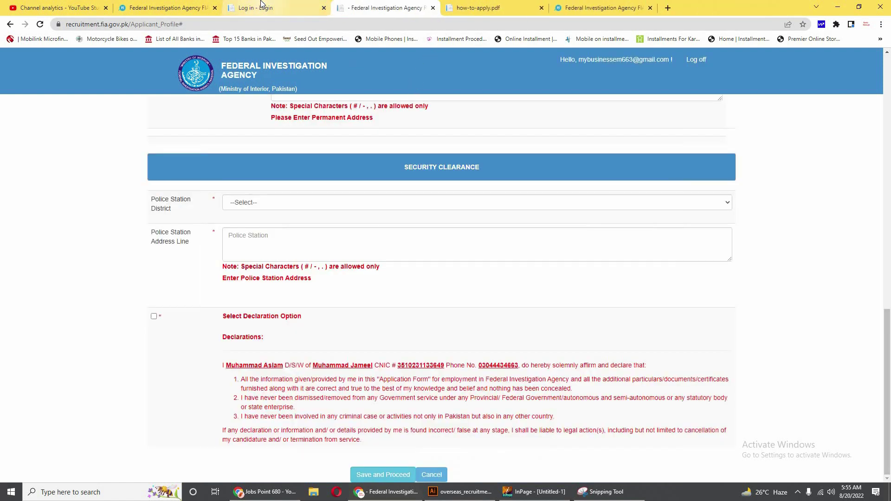
click(261, 5)
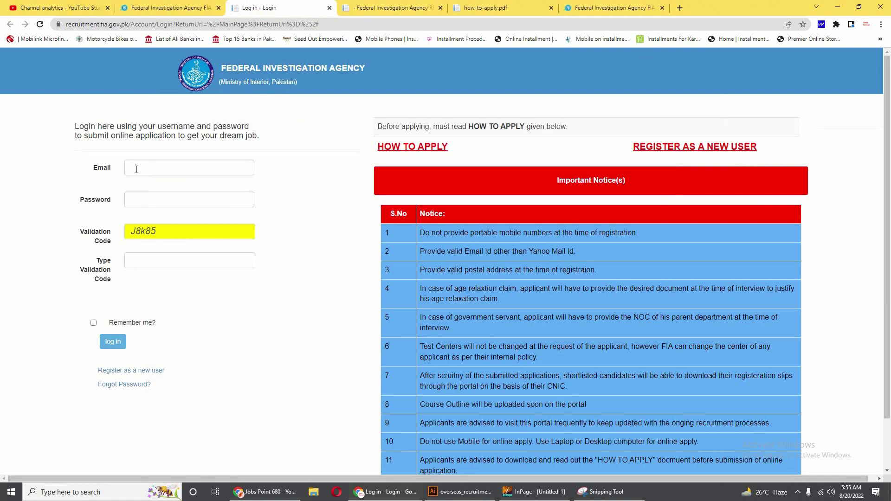
Sign in with the saved account e-mail, the account password and the on-screen validation code.
double_click(113, 170)
click(156, 169)
click(195, 193)
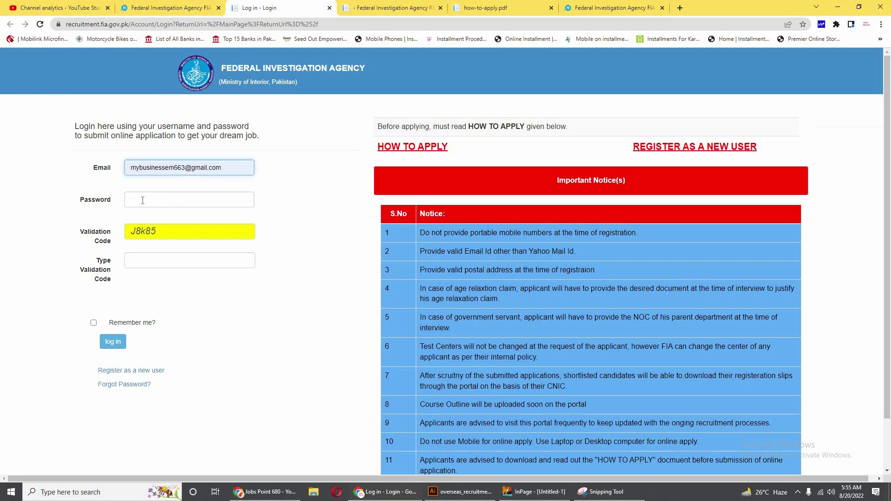
click(142, 200)
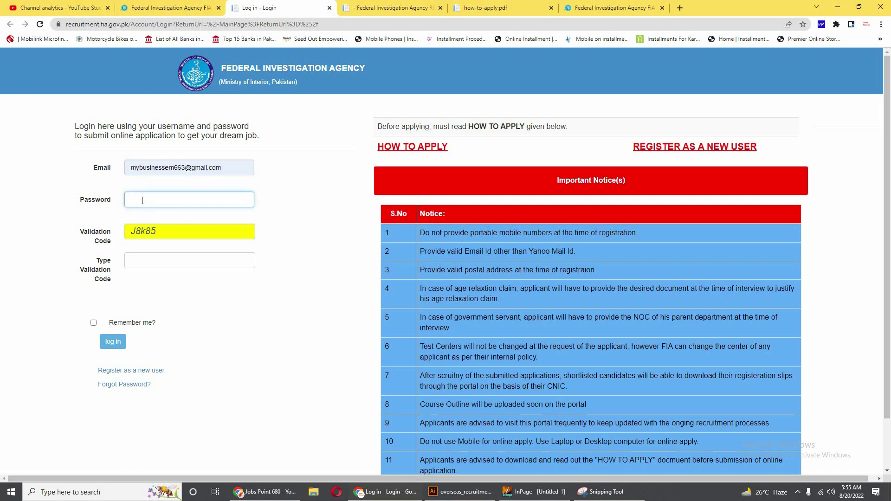
text(******)
click(149, 262)
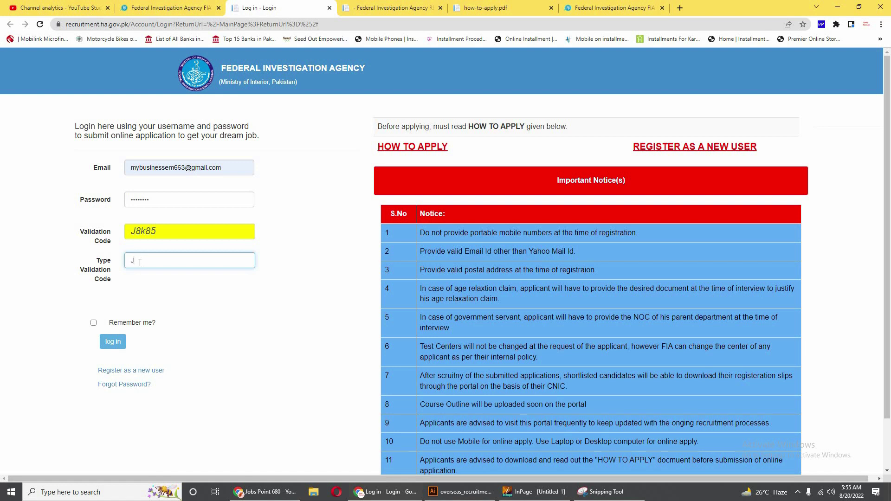
text(8k85)
click(119, 344)
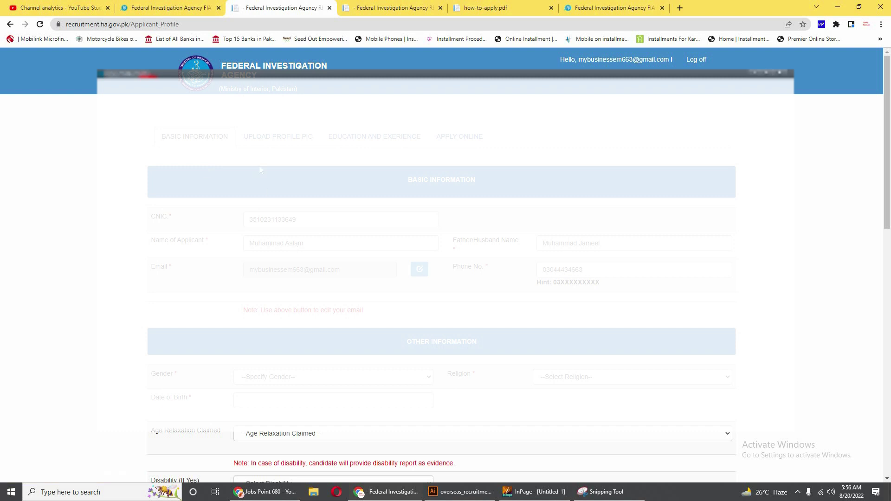
click(282, 145)
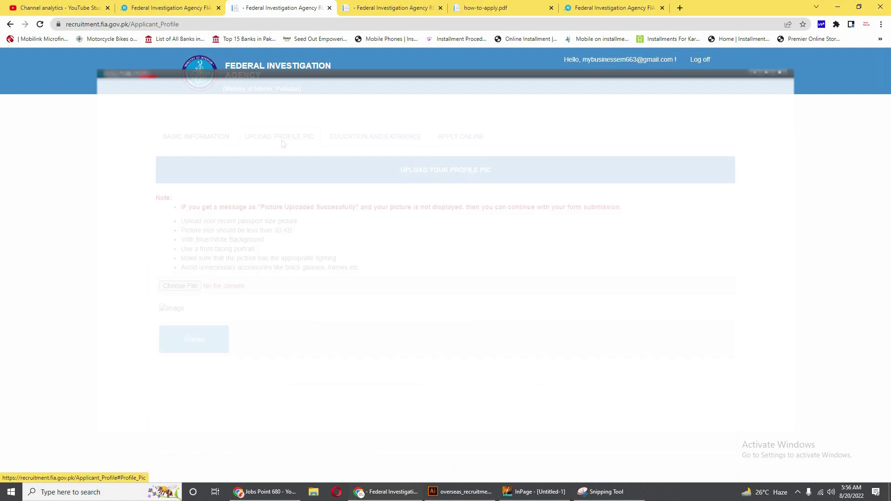
click(375, 139)
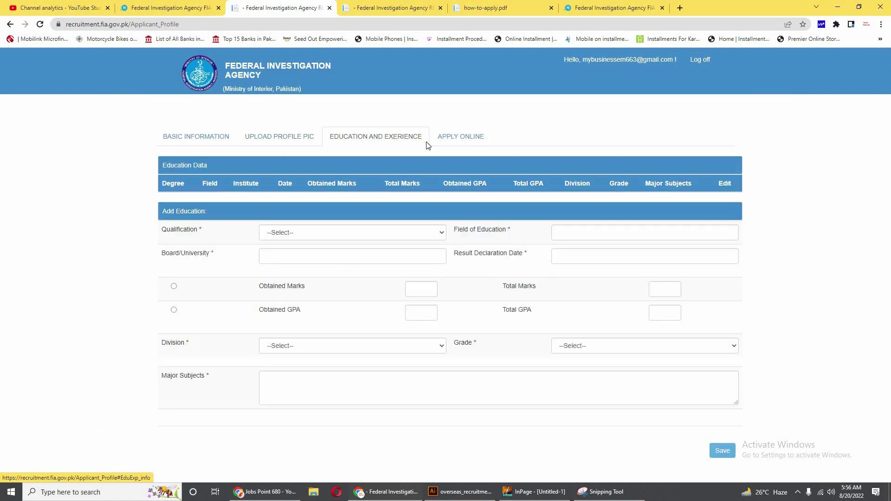
click(453, 140)
click(174, 141)
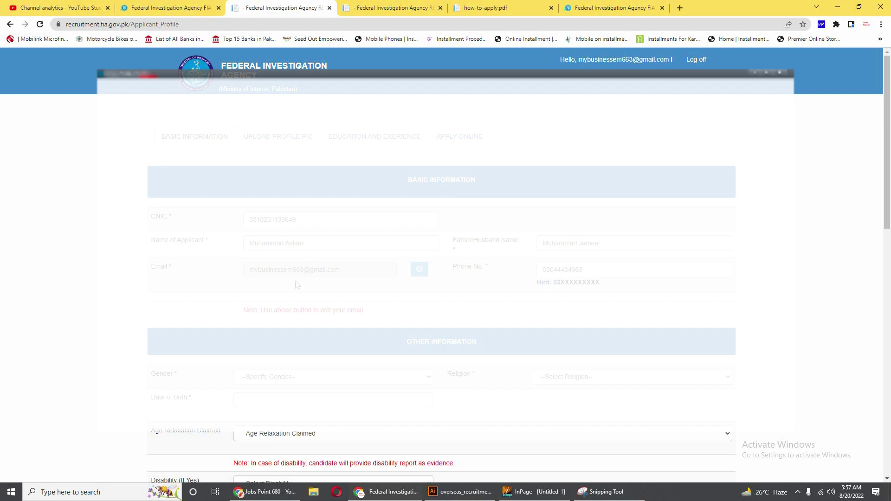
Set the gender to Male and the religion to Muslim.
scroll(300, 279, down, 5)
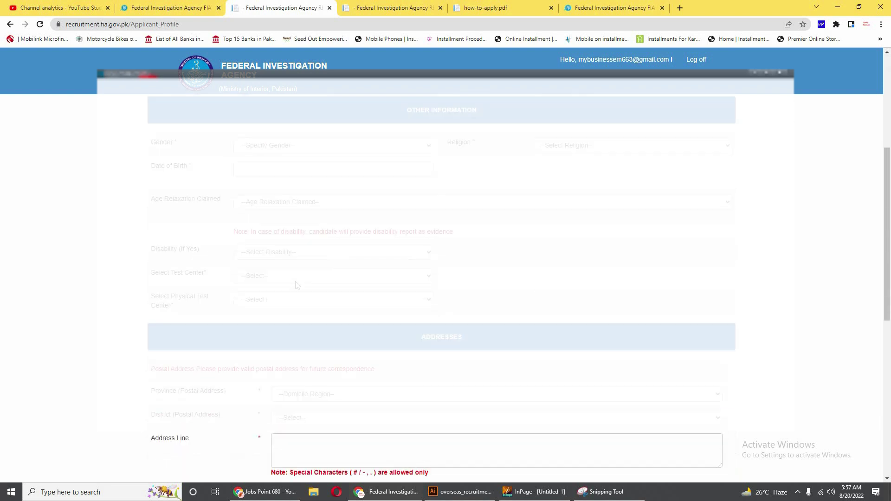
click(278, 145)
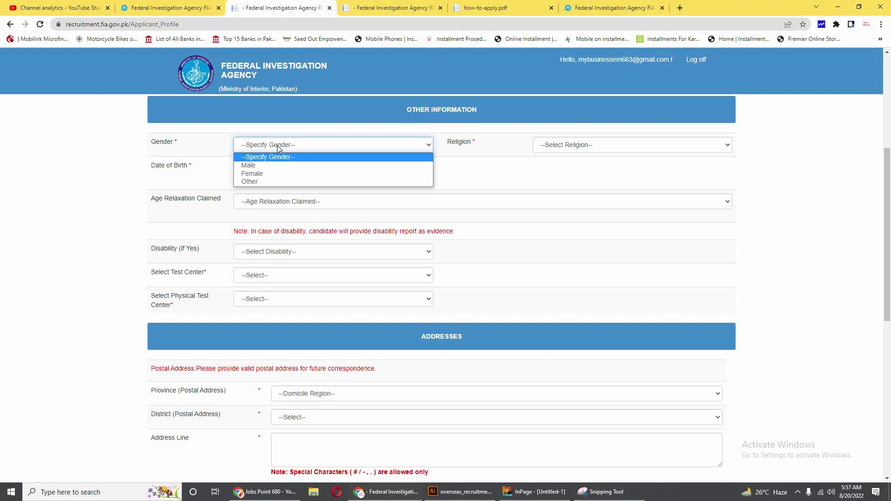
click(272, 168)
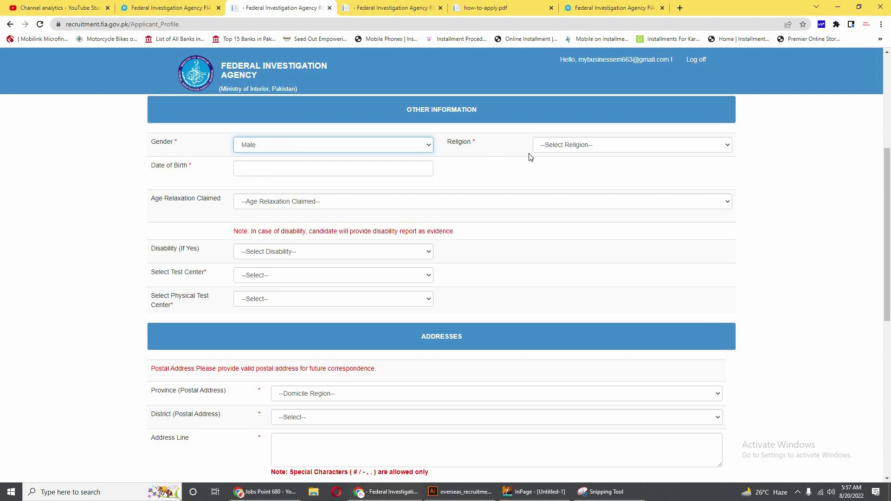
click(576, 150)
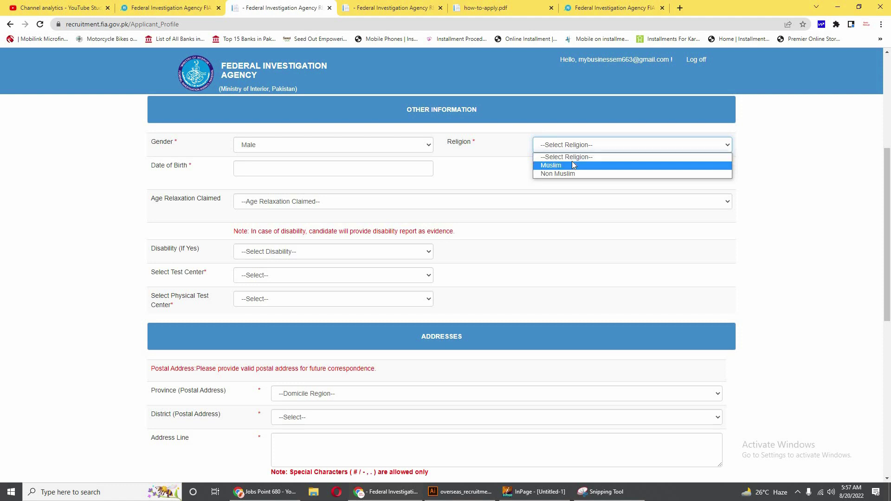
click(572, 165)
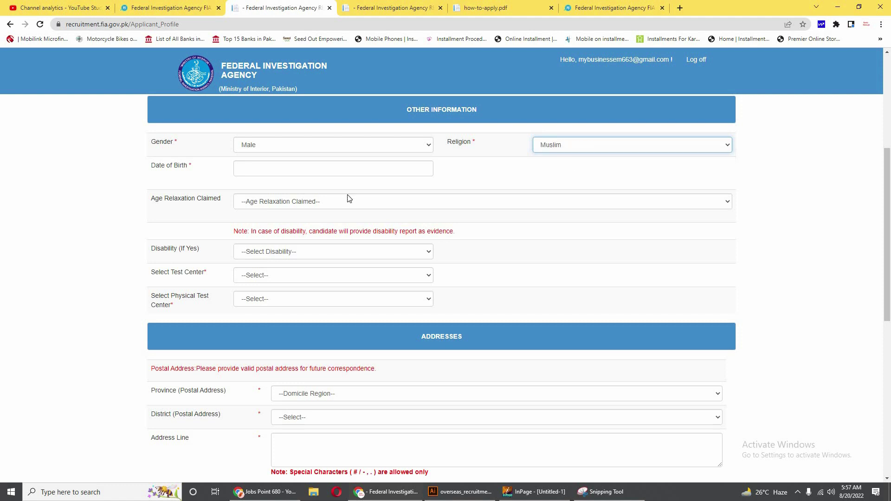
click(246, 165)
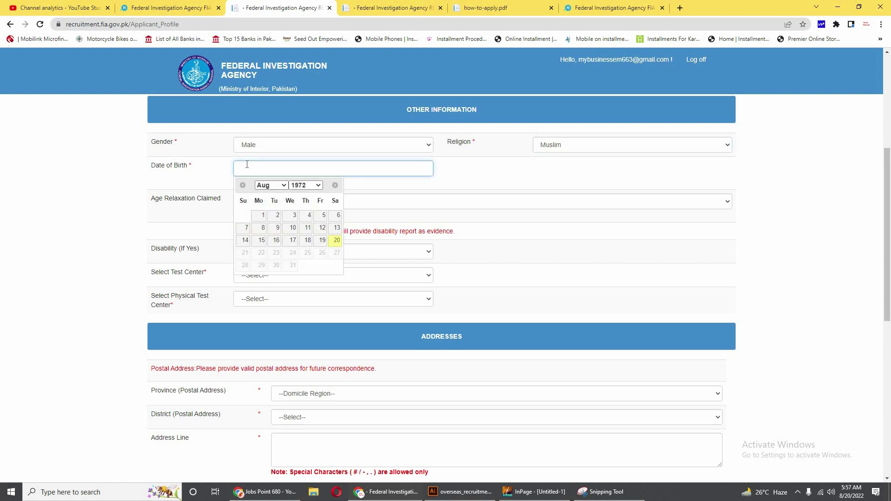
click(271, 187)
click(271, 203)
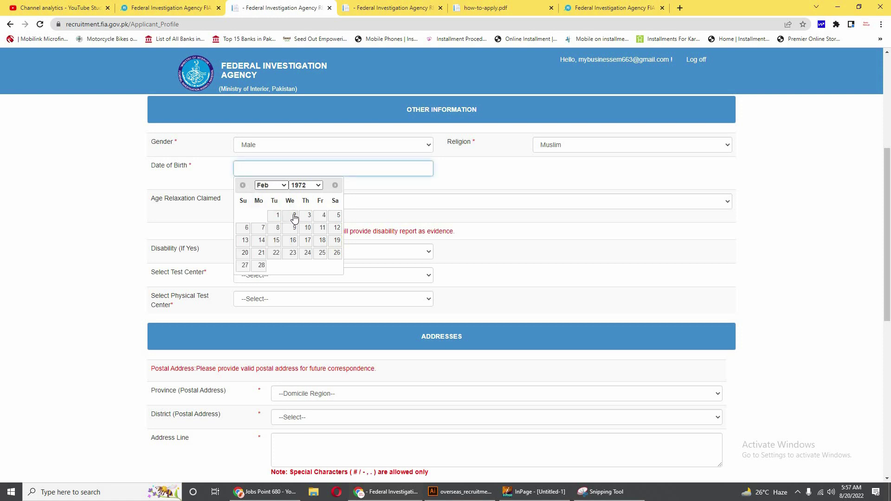
click(292, 215)
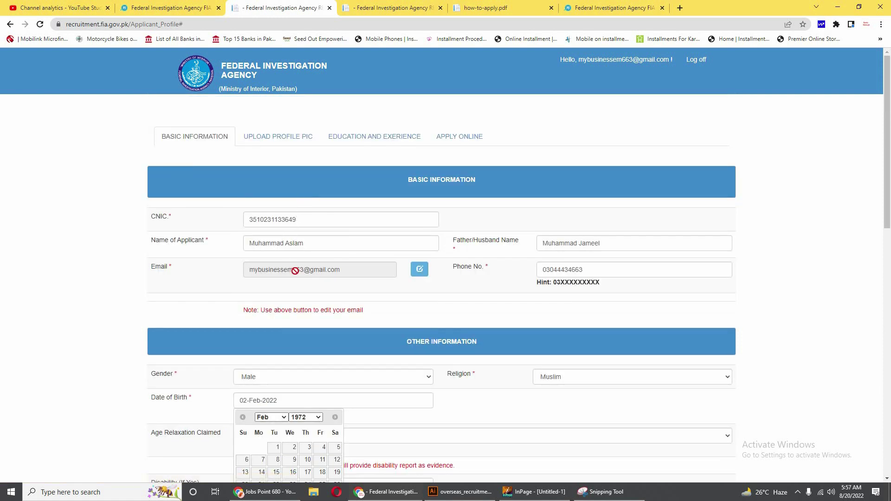
scroll(294, 336, down, 4)
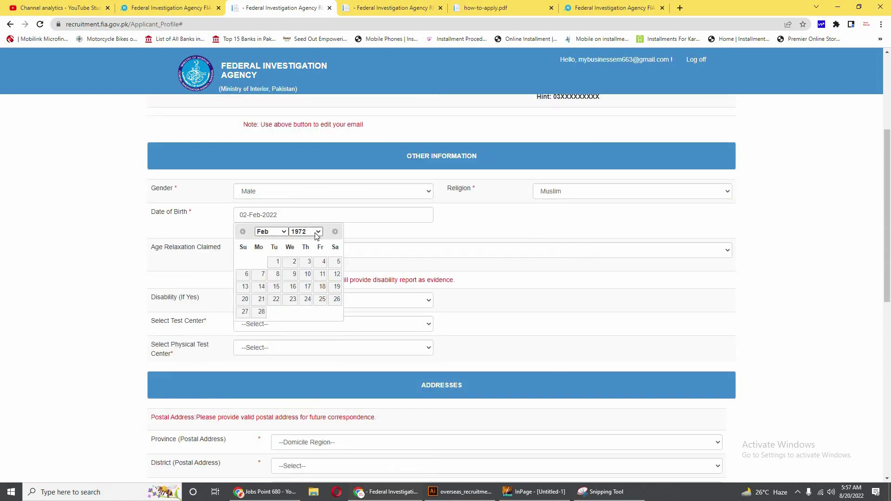
click(313, 232)
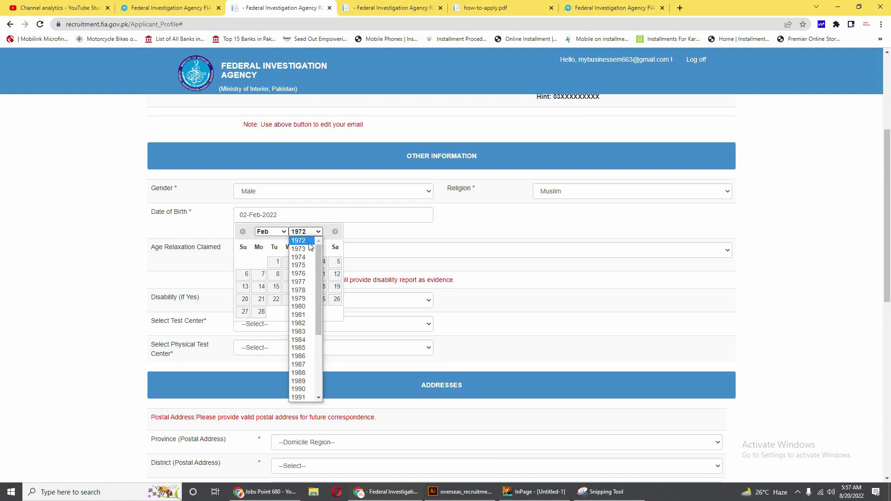
scroll(299, 297, down, 3)
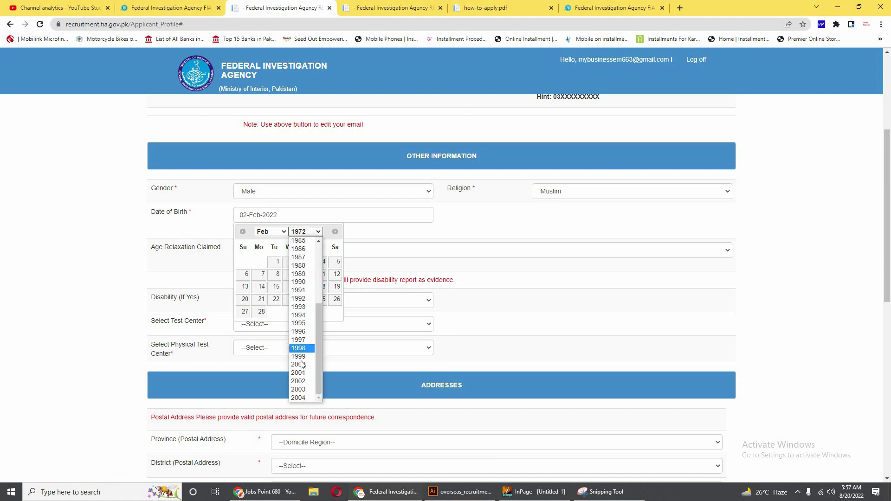
click(301, 315)
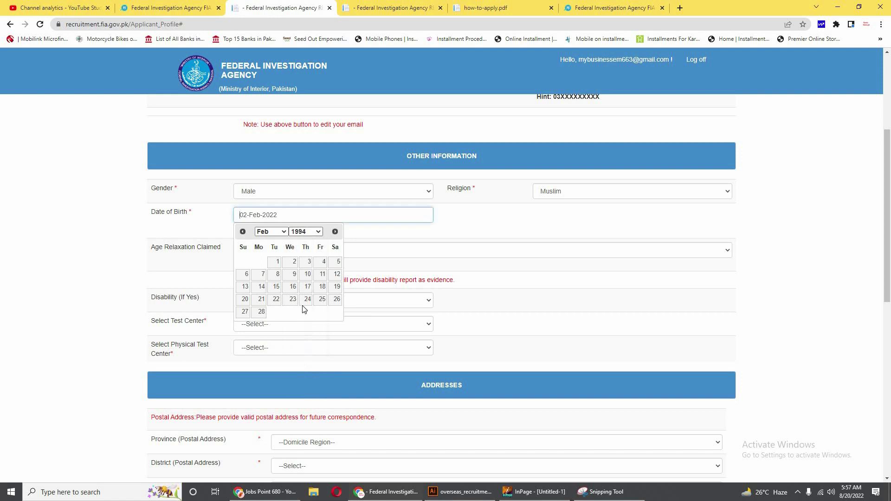
click(293, 263)
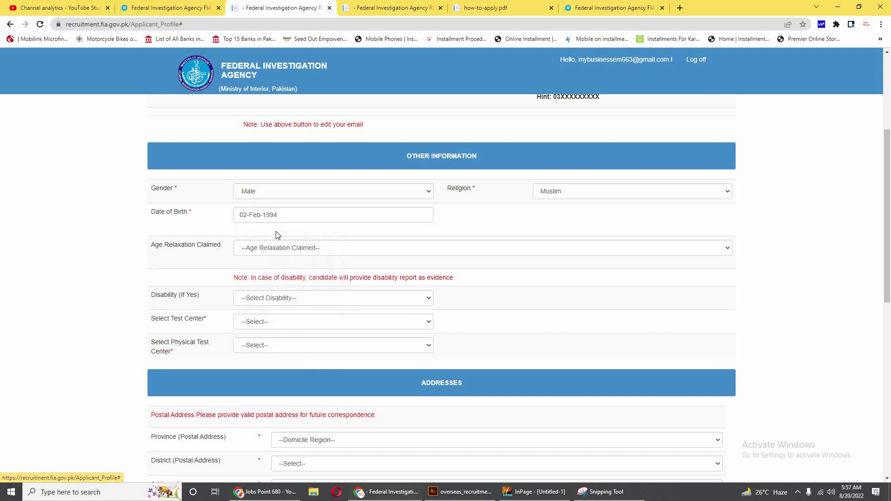
Set Age Relaxation Claimed to No Claim.
scroll(287, 219, down, 1)
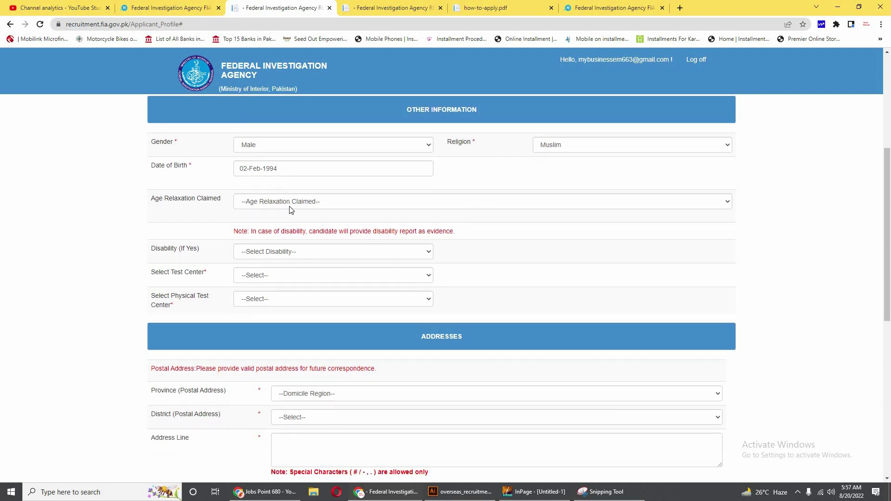
click(290, 204)
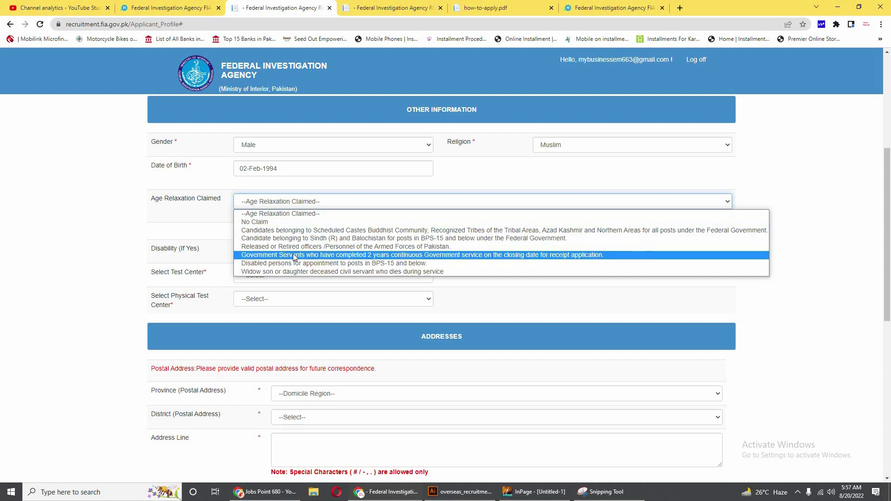
click(258, 223)
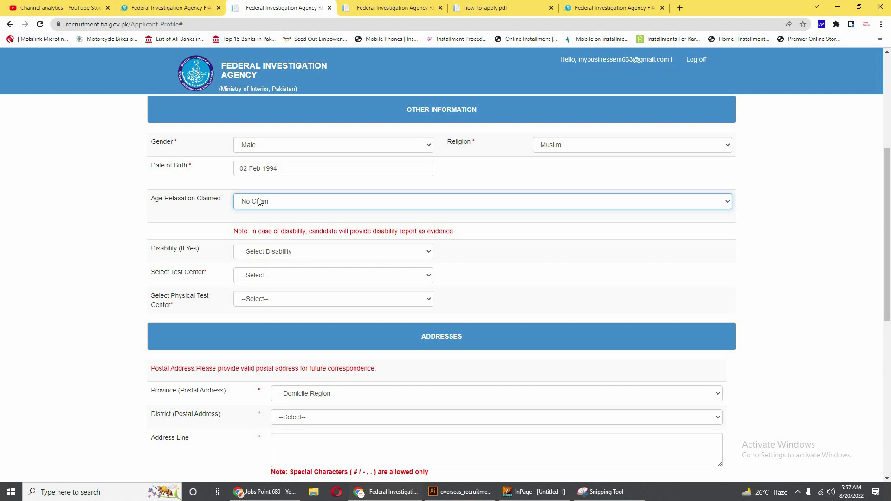
click(191, 6)
scroll(302, 358, down, 5)
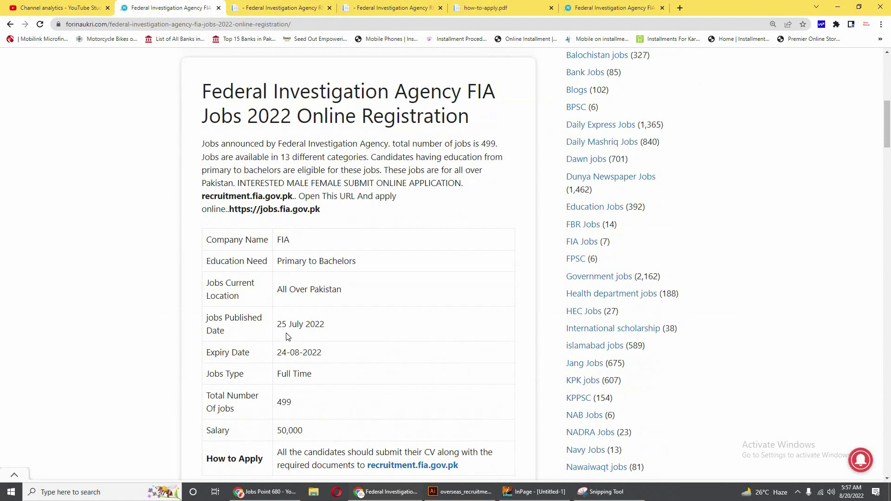
scroll(288, 337, down, 3)
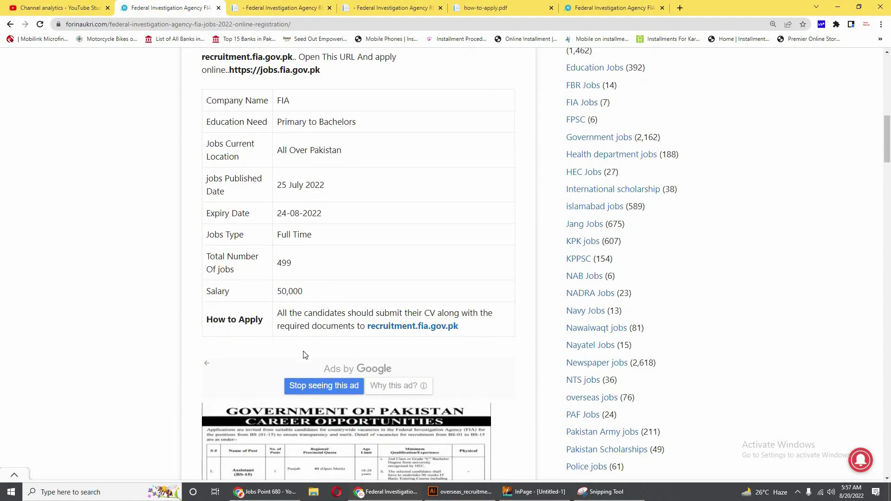
scroll(306, 355, down, 8)
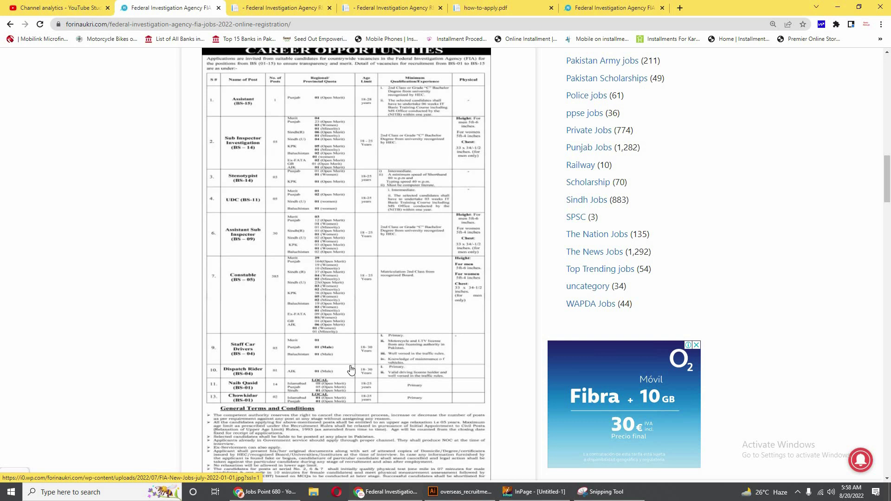
click(275, 6)
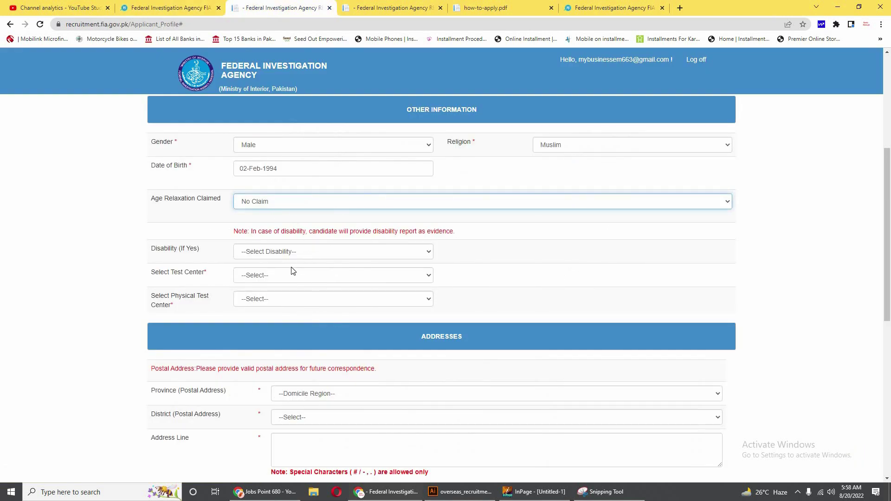
Set Disability to Not Disabled.
scroll(293, 272, down, 1)
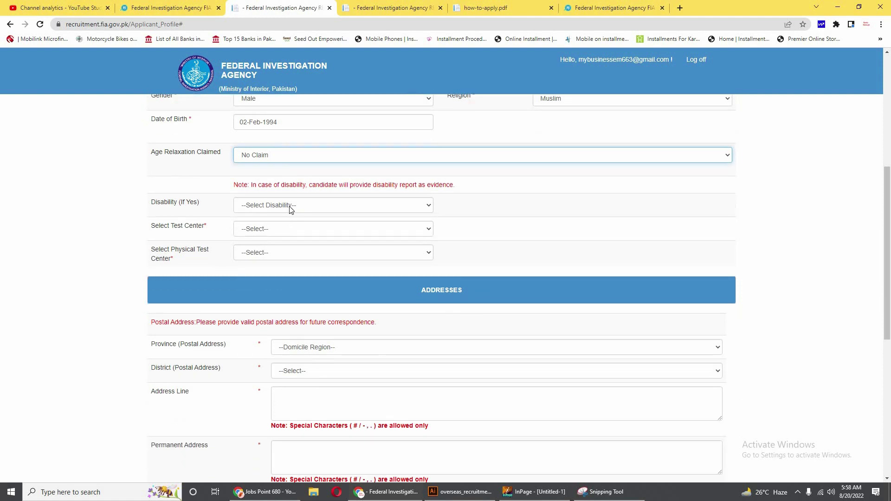
click(290, 207)
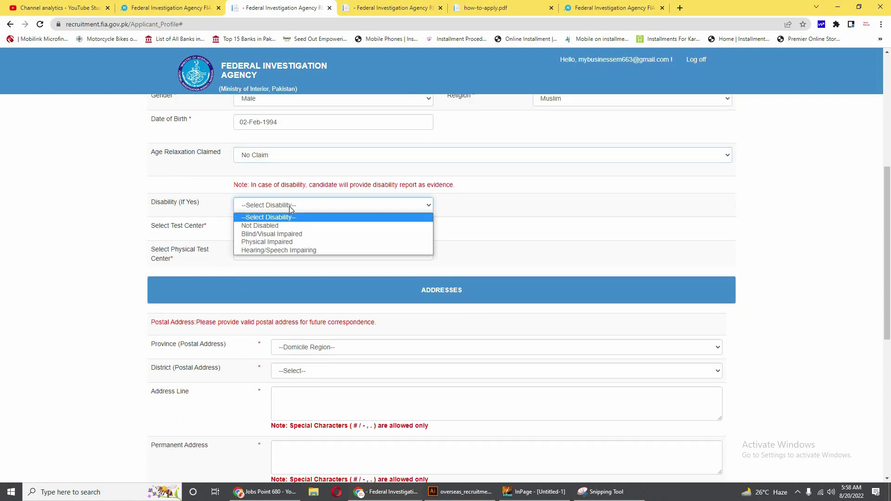
click(272, 230)
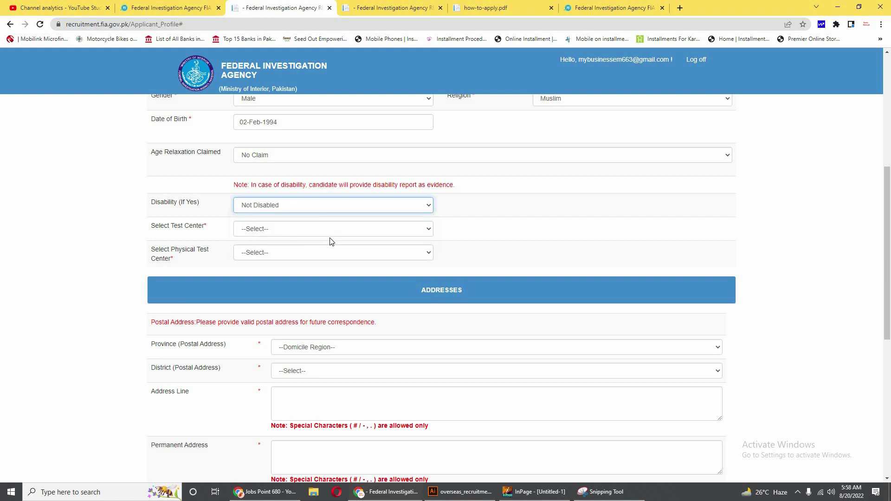
Choose Islamabad as both the test center and the physical test center.
scroll(264, 230, down, 1)
click(261, 182)
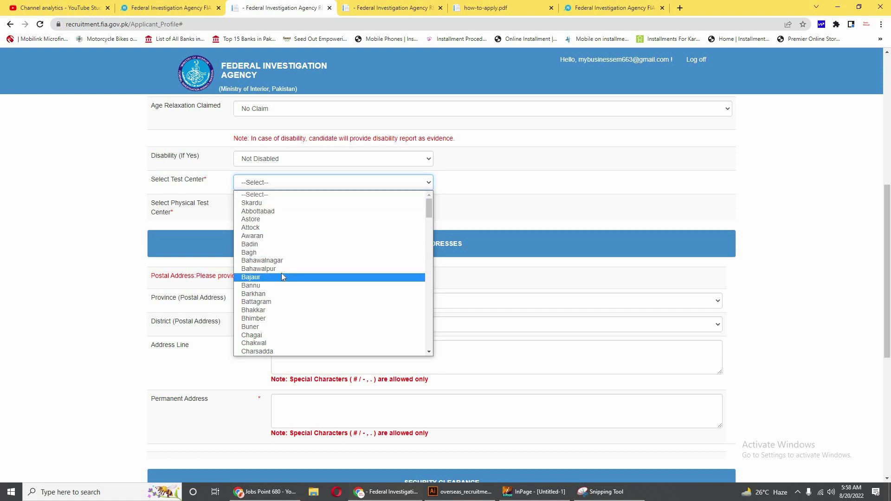
scroll(280, 286, down, 8)
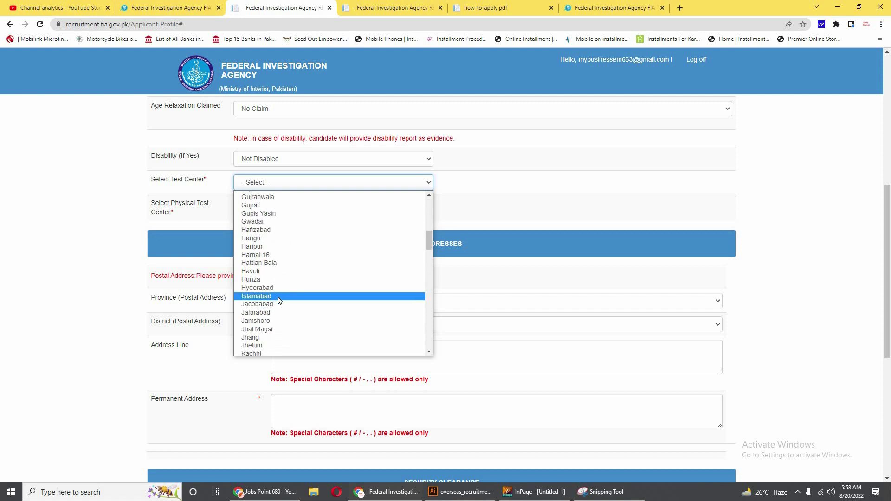
click(279, 297)
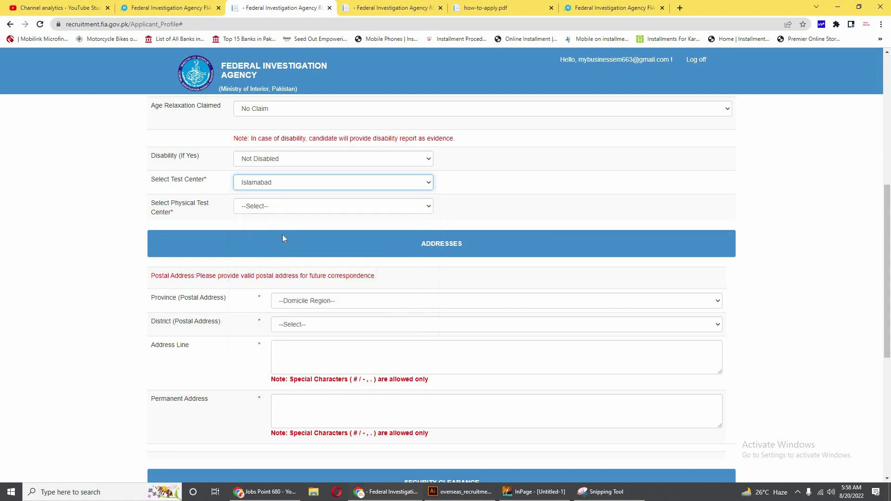
click(288, 209)
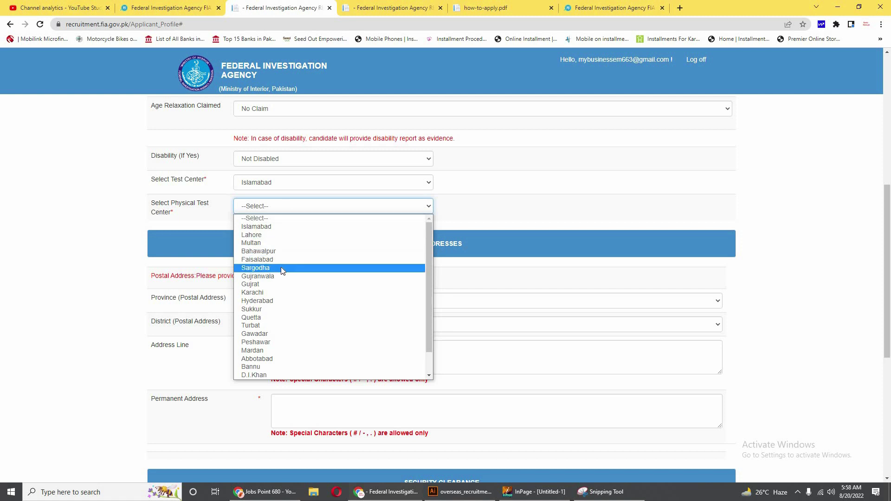
click(266, 226)
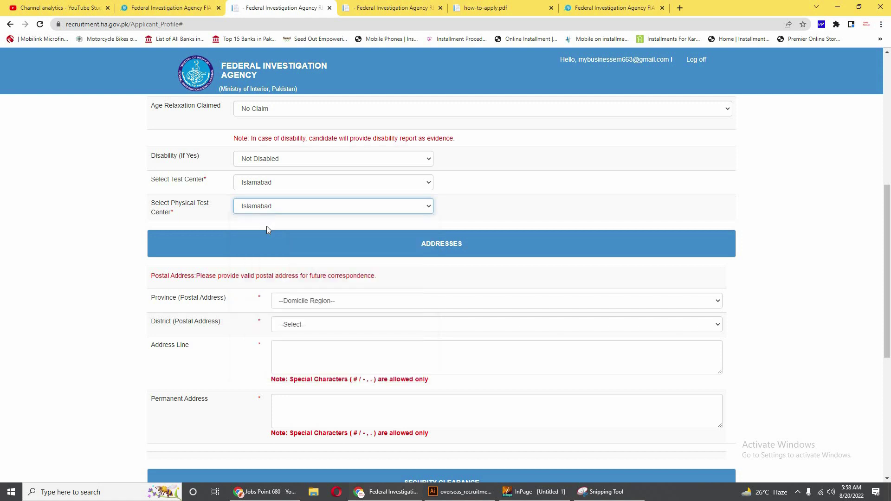
scroll(373, 302, down, 2)
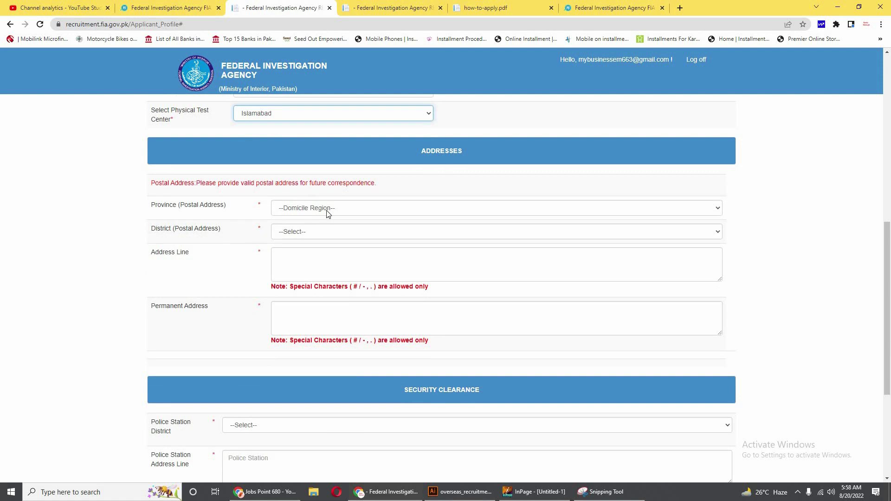
Choose Islamabad for both Province and District in the postal address section.
click(353, 213)
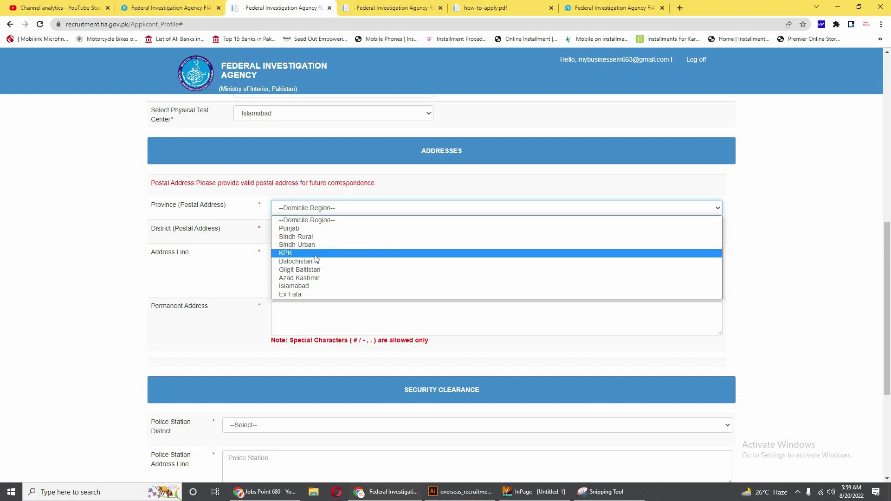
click(315, 285)
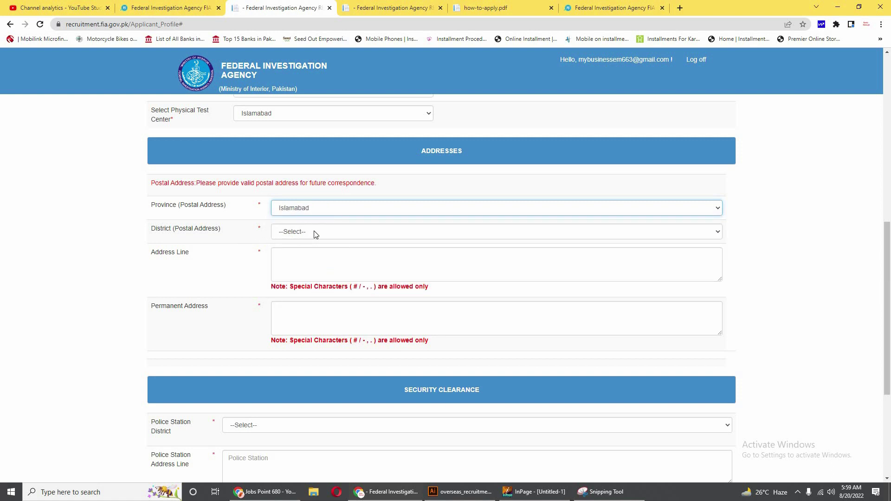
click(314, 231)
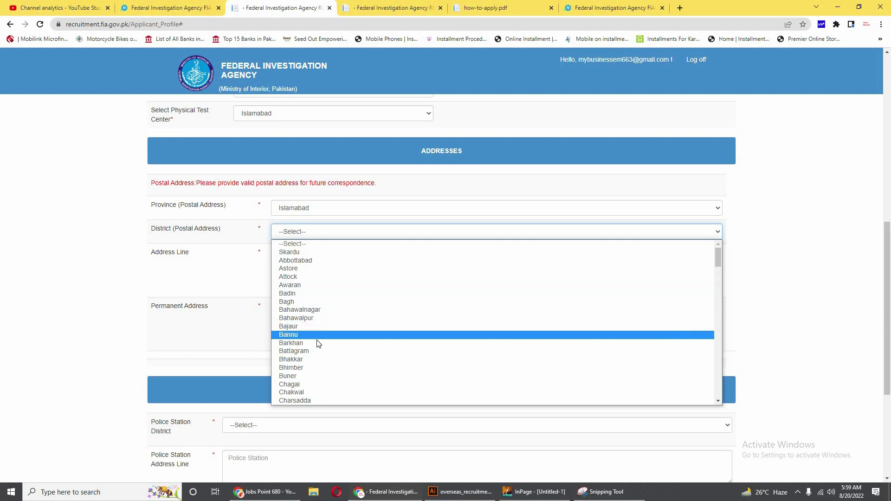
scroll(316, 348, down, 2)
scroll(315, 353, down, 4)
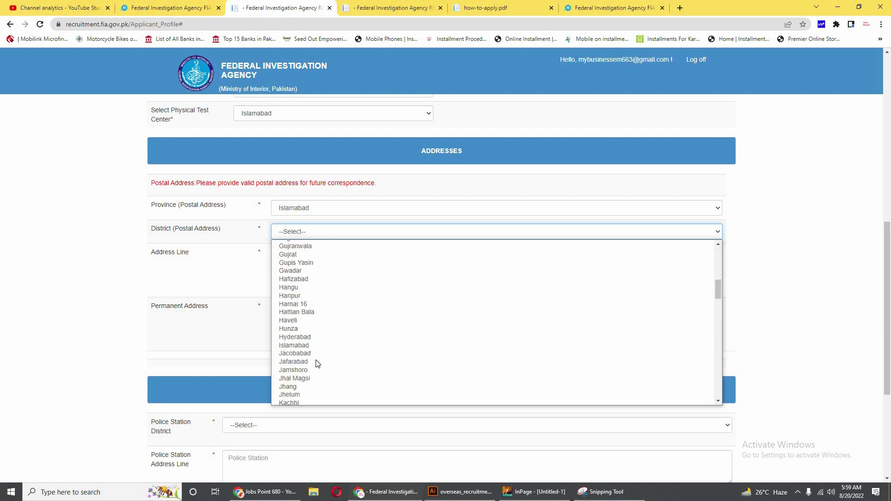
scroll(320, 324, down, 3)
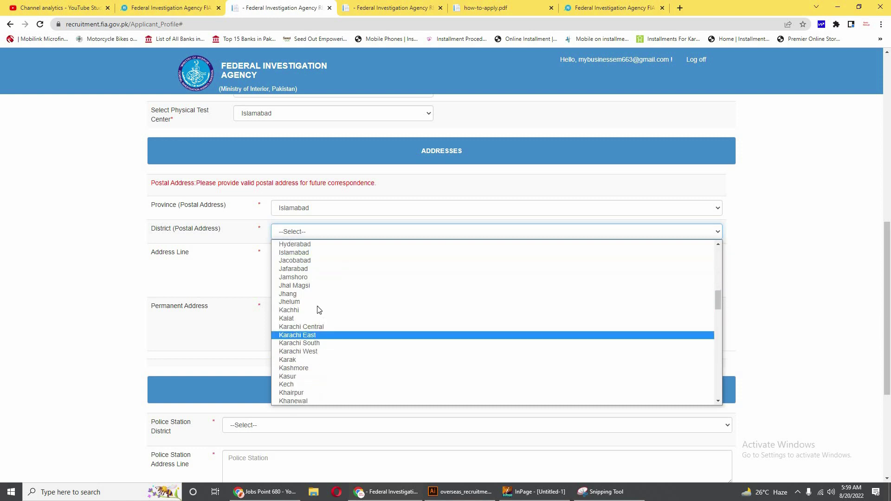
click(294, 252)
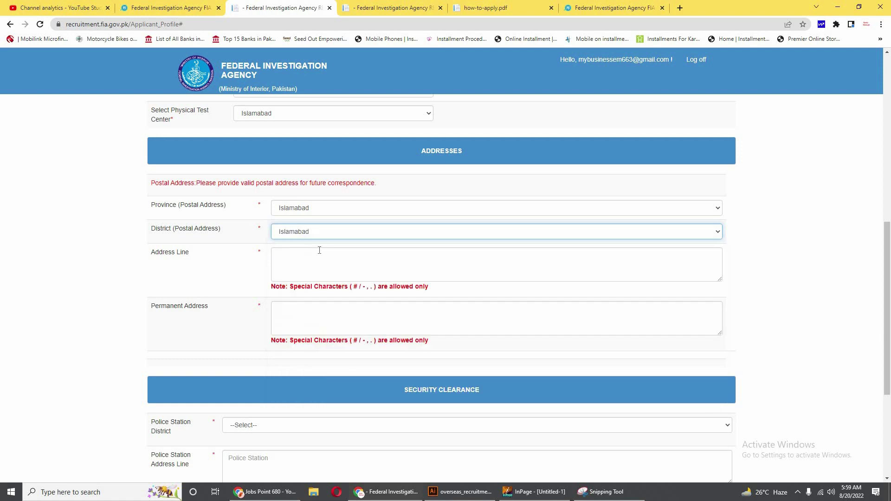
Enter the applicant's postal address in the Address Line field.
click(297, 258)
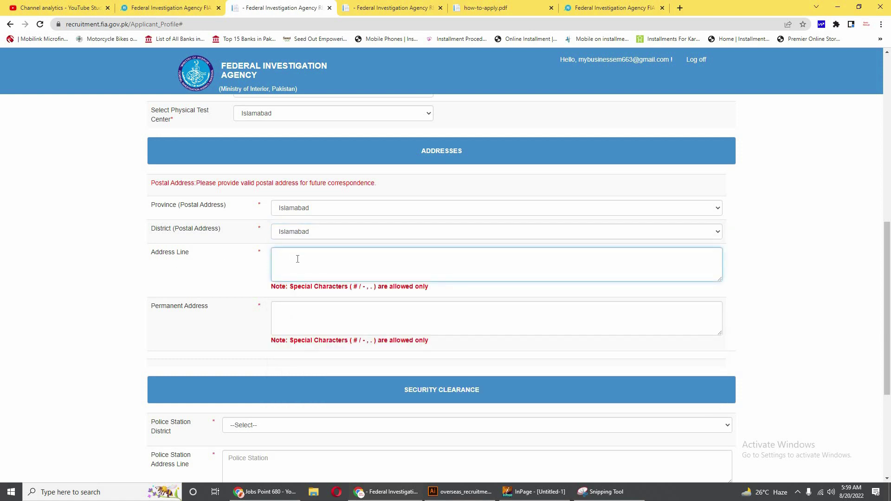
scroll(297, 259, up, 1)
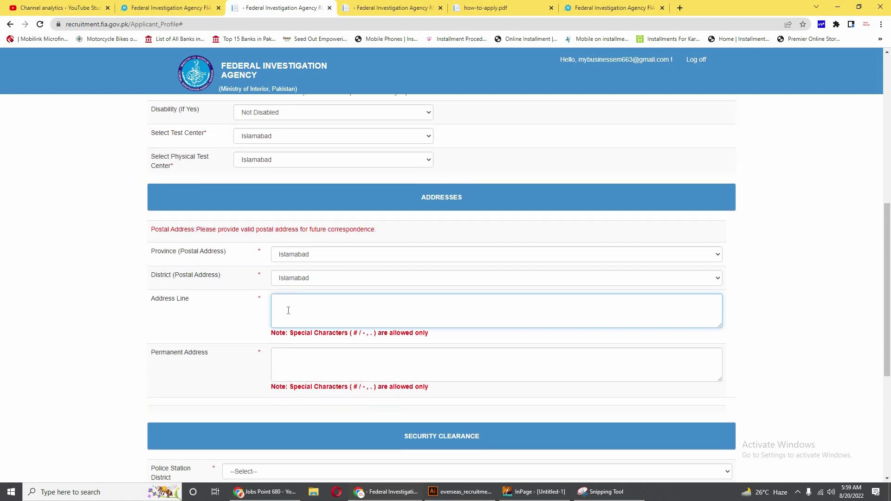
text(Pakistan Town islamabad)
scroll(288, 311, down, 3)
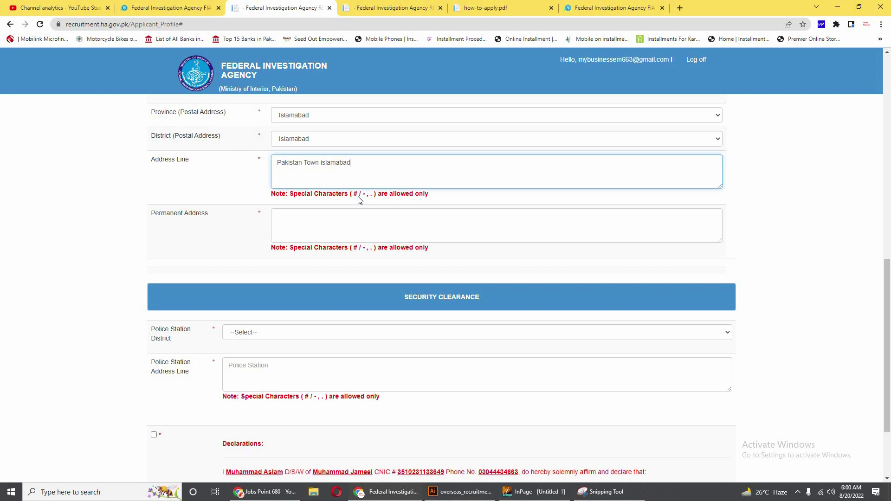
Enter the applicant's permanent address in the Permanent Address field.
click(334, 229)
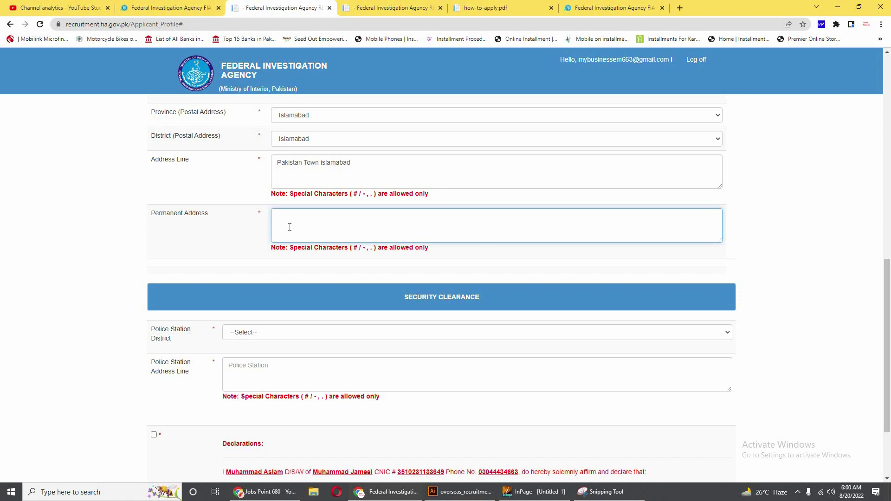
text(Multan Road Lahore)
scroll(327, 242, down, 2)
scroll(326, 242, down, 1)
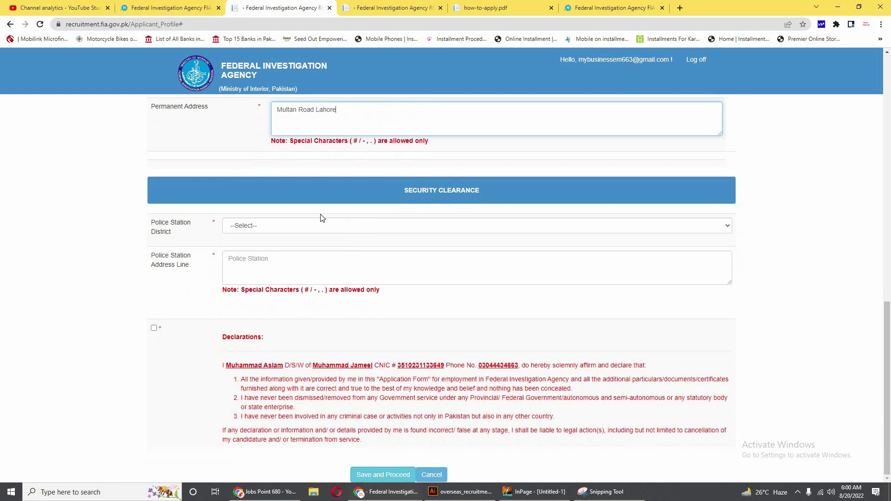
Set Police Station District to Islamabad and begin entering the police station address line.
click(257, 228)
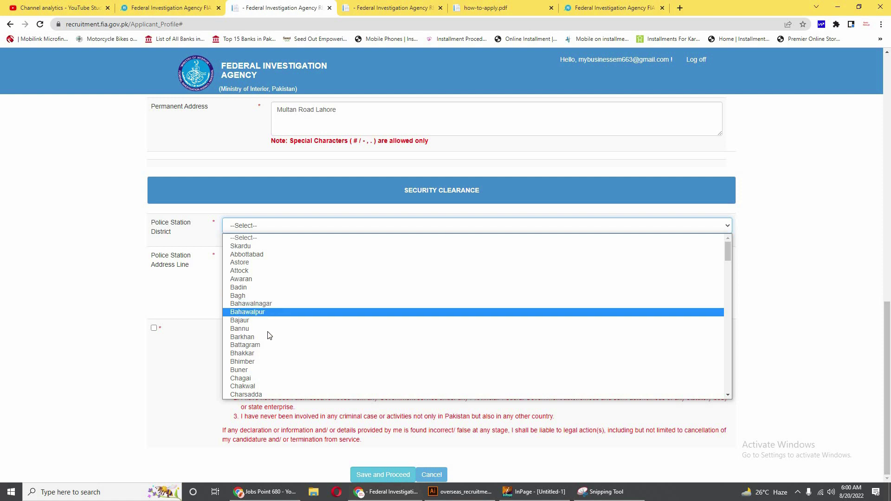
scroll(266, 363, down, 3)
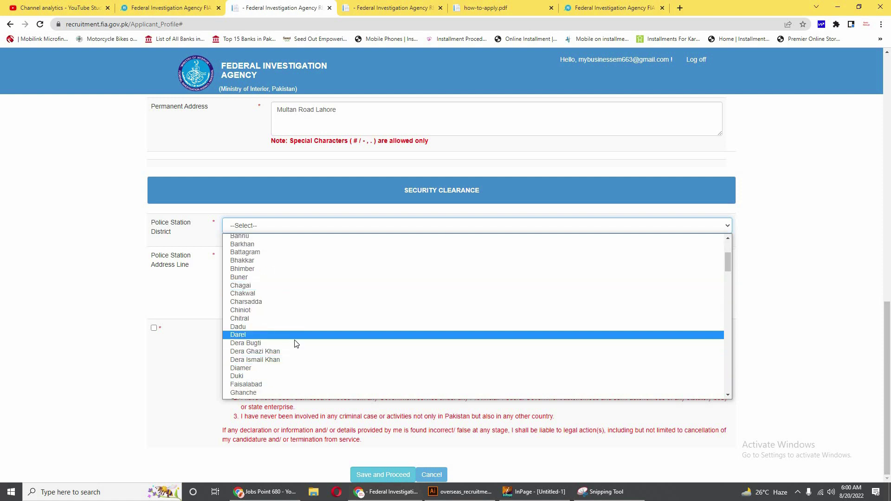
scroll(288, 358, down, 2)
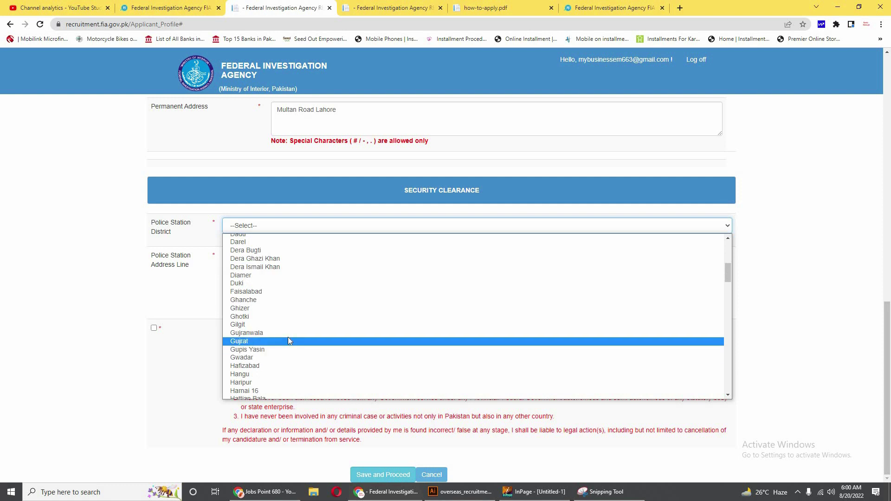
scroll(288, 341, down, 3)
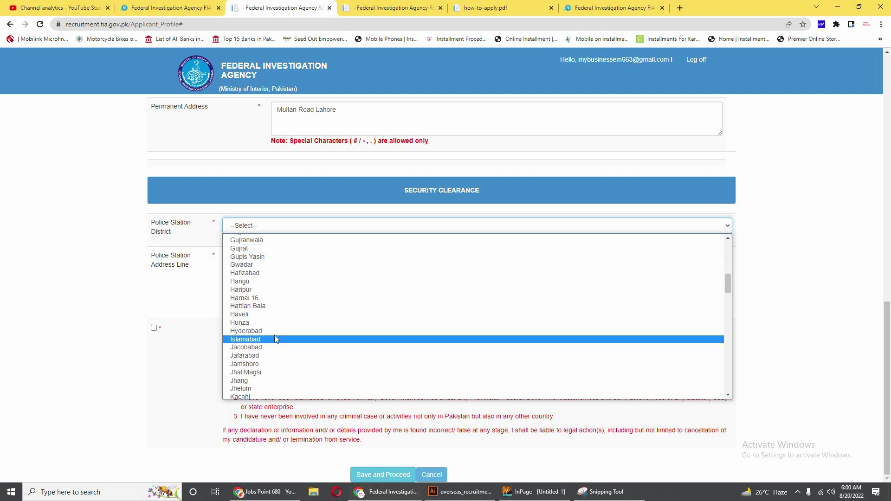
click(275, 337)
click(242, 264)
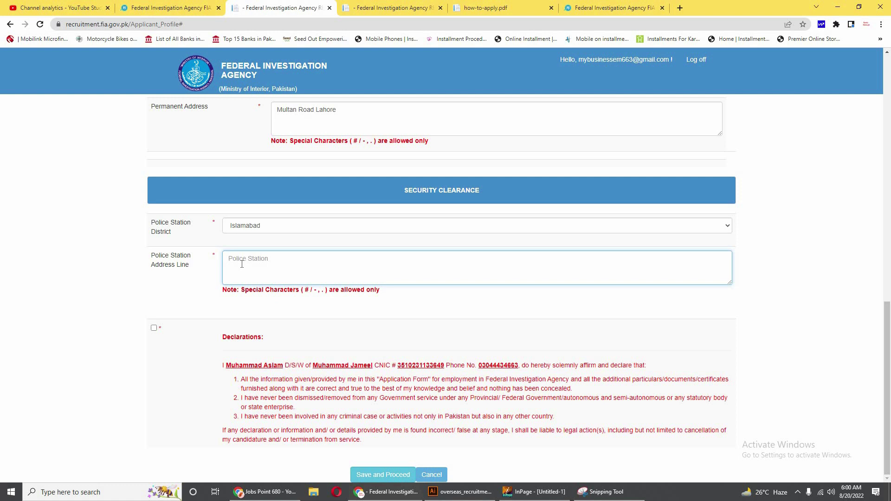
text(Pakistan Town)
Finish the police station address, tick Declarations, and Save and Proceed.
text(islamabad)
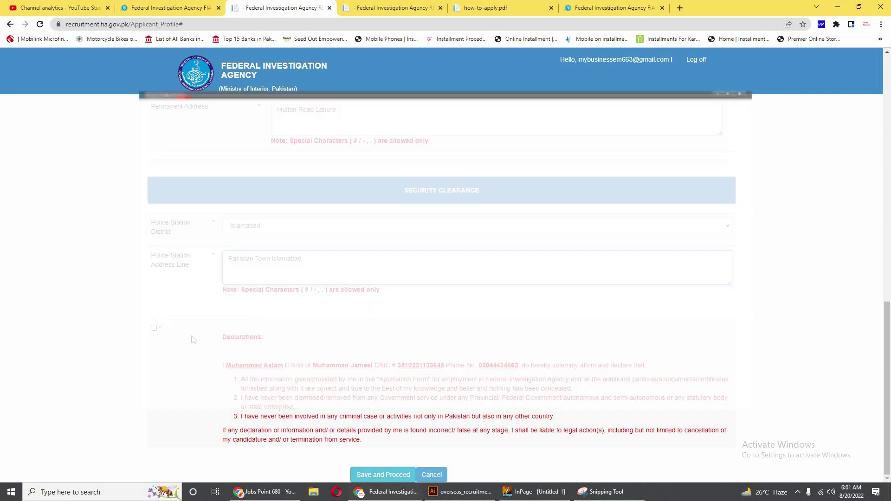
click(154, 328)
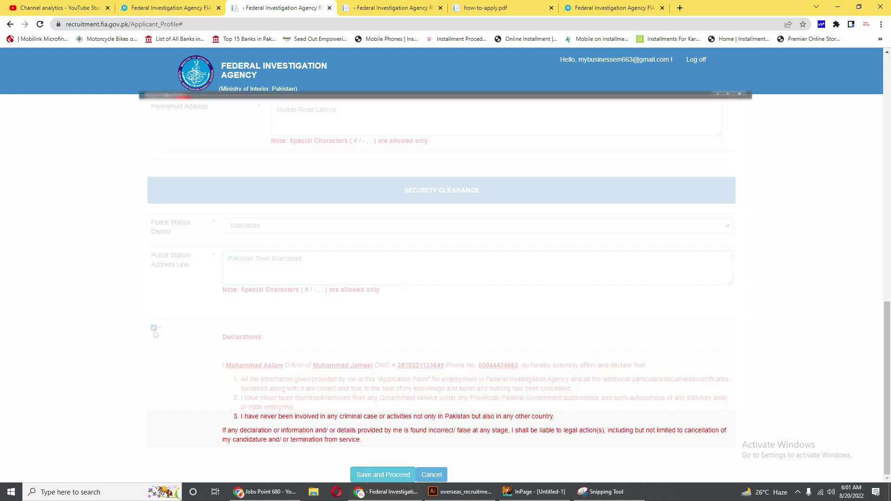
click(379, 476)
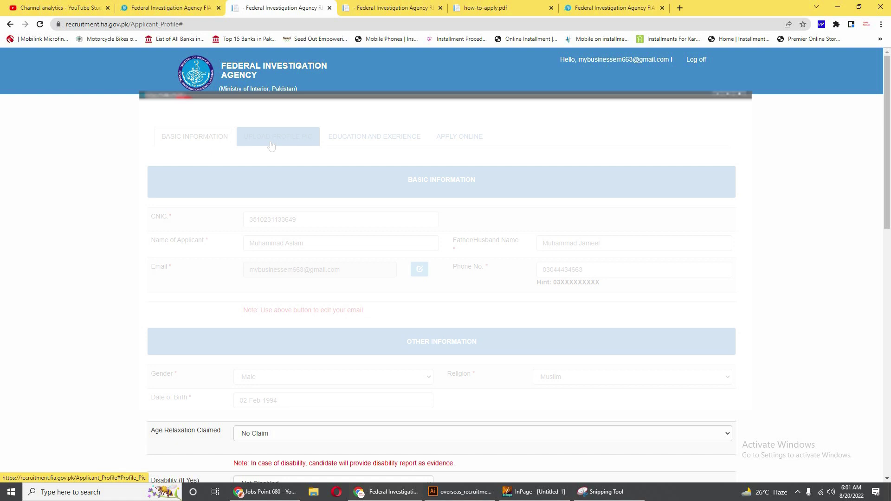
Upload y56yhth-01.jpg from Downloads as the profile picture.
click(271, 140)
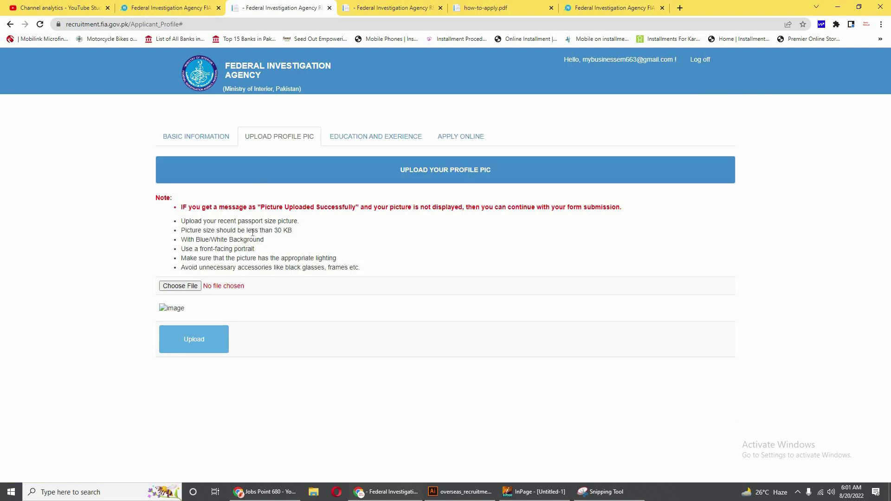
double_click(287, 231)
click(312, 237)
click(182, 287)
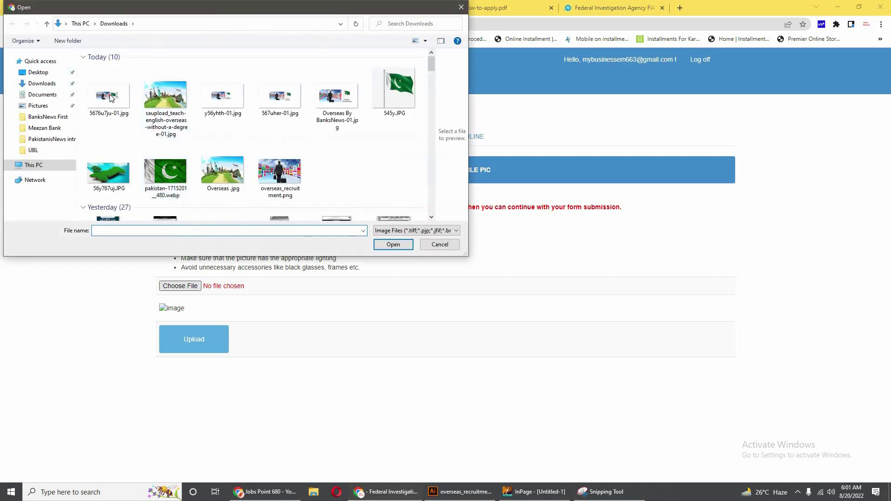
click(223, 96)
click(398, 249)
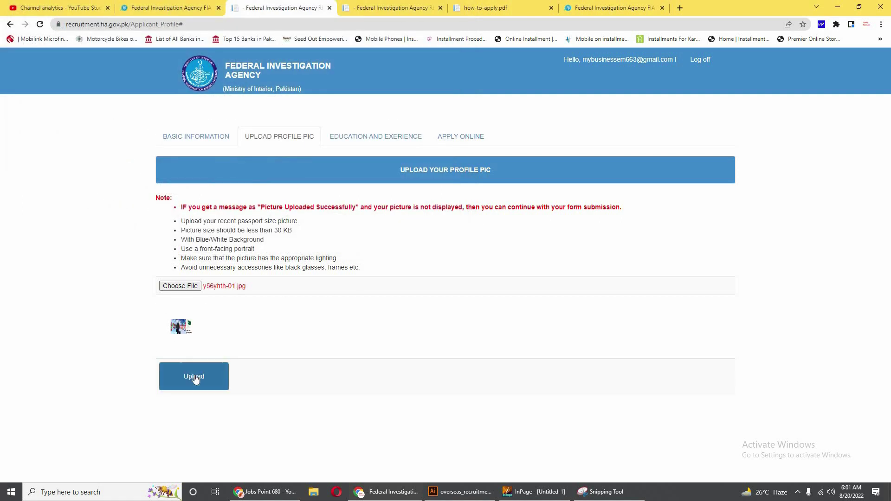
click(375, 139)
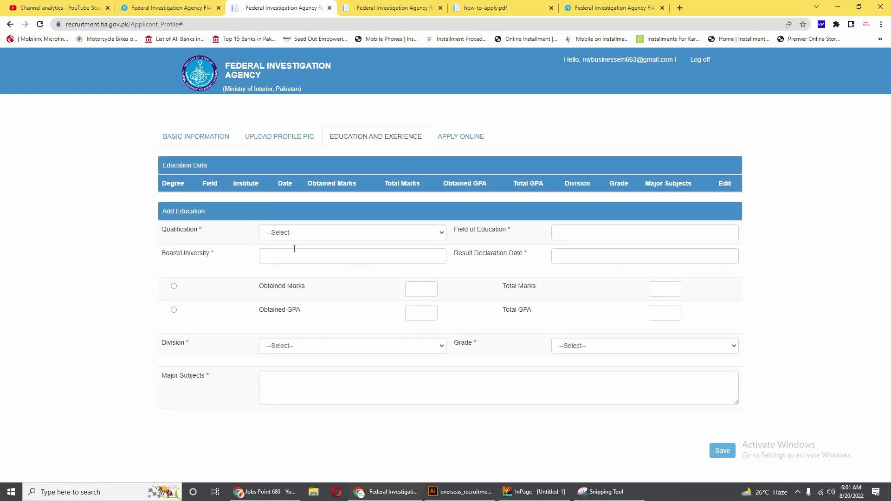
Pick Matric from the Qualification list for the new education entry.
click(299, 232)
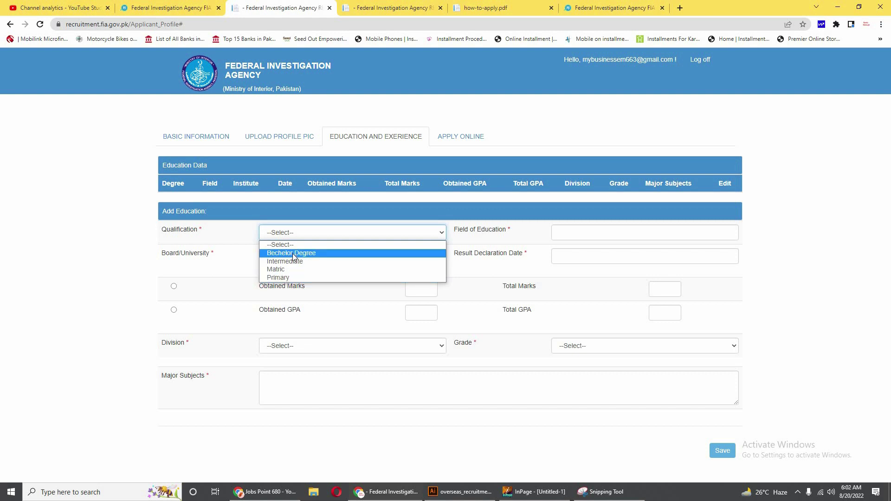
key(ctrl+shift+Tab)
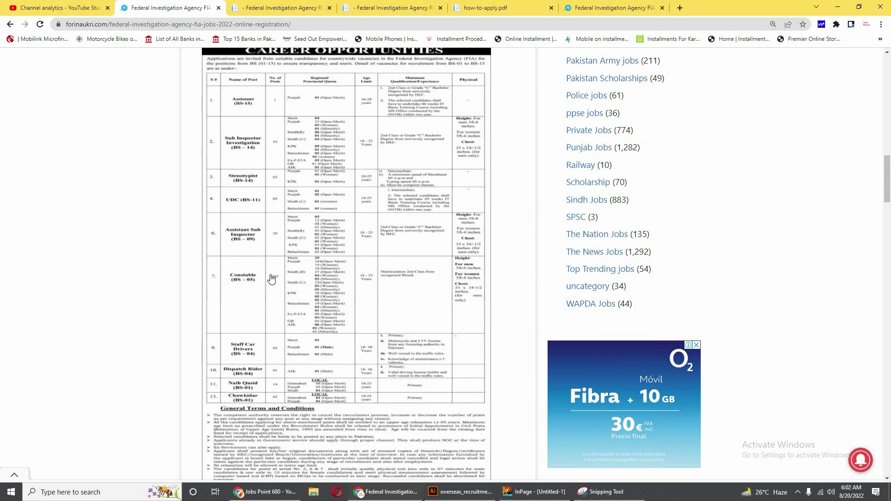
scroll(273, 277, up, 1)
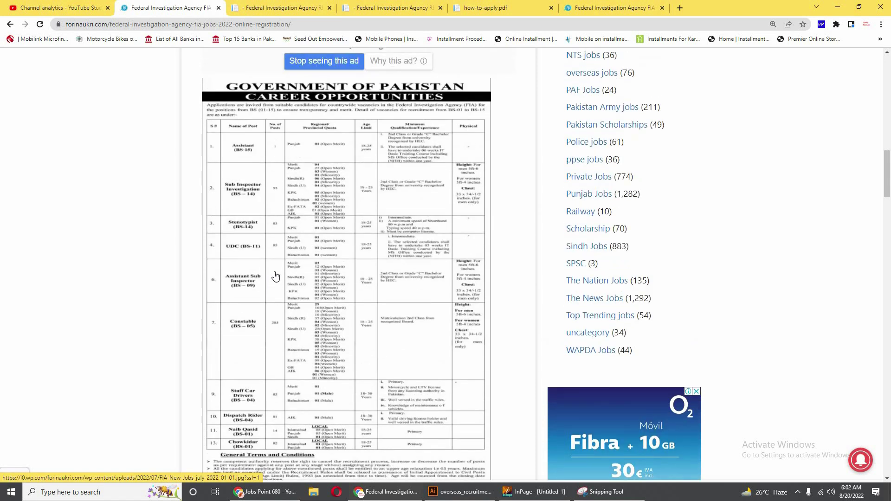
click(295, 7)
click(299, 235)
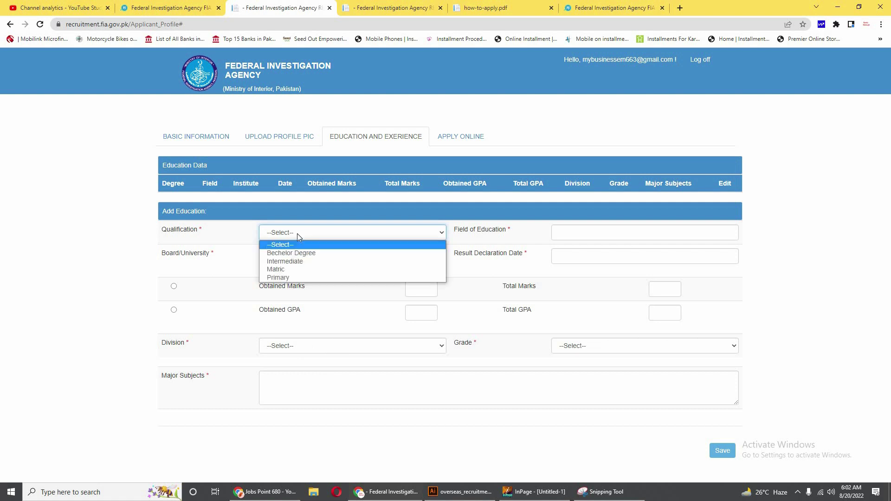
click(290, 268)
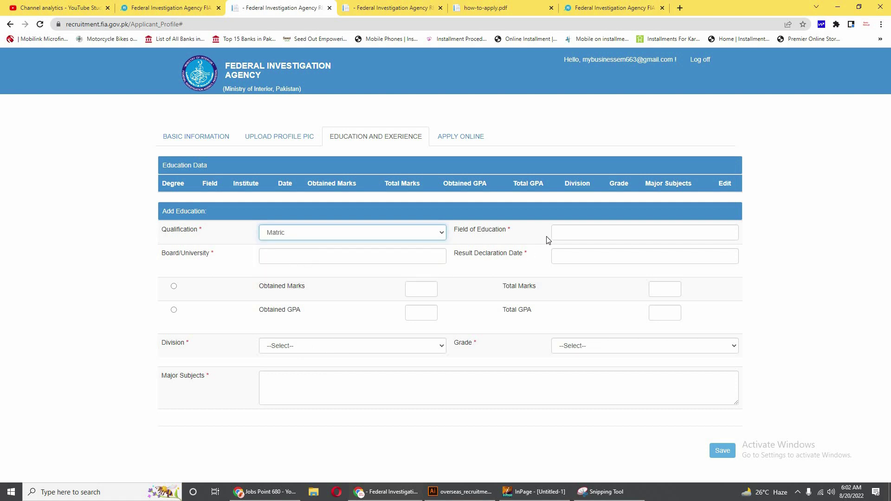
Enter Computer as the field of education and Lahore as the board/university.
click(565, 235)
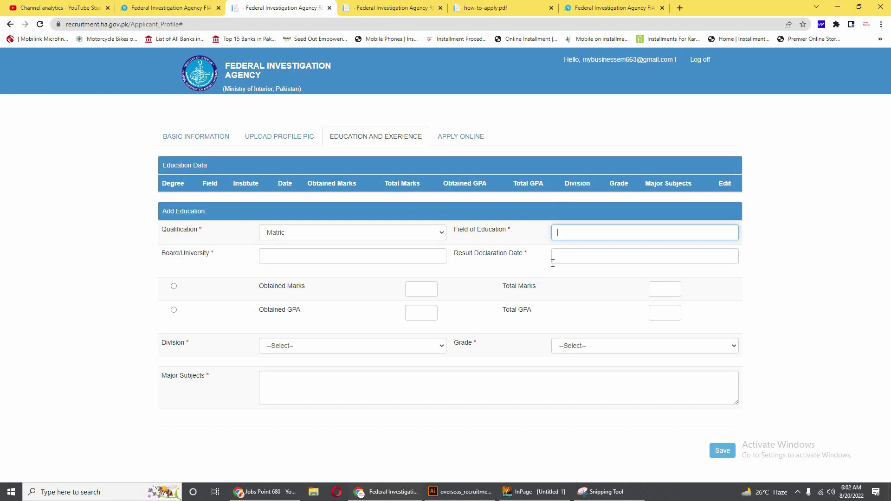
text(Cop)
key(BackSpace)
text(omputer)
click(271, 254)
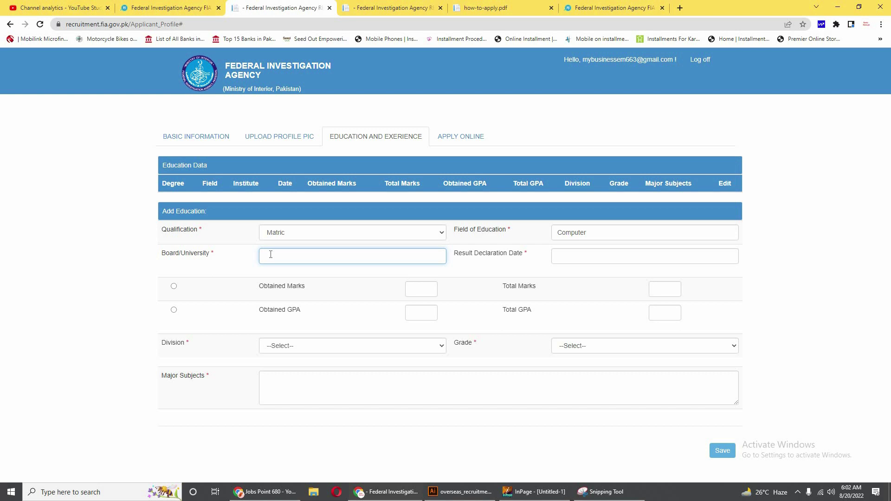
text(Lahore)
Set the result declaration date to 03-Aug-2017 in the calendar.
click(591, 256)
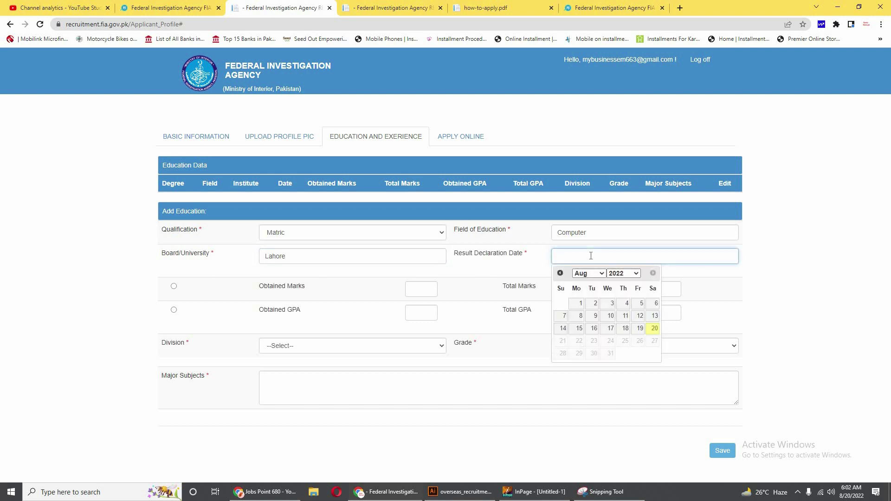
click(625, 274)
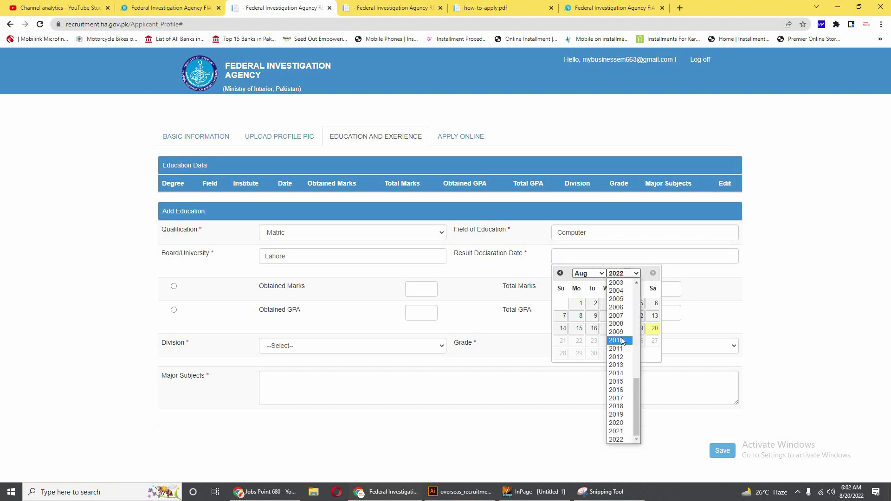
click(621, 400)
click(622, 304)
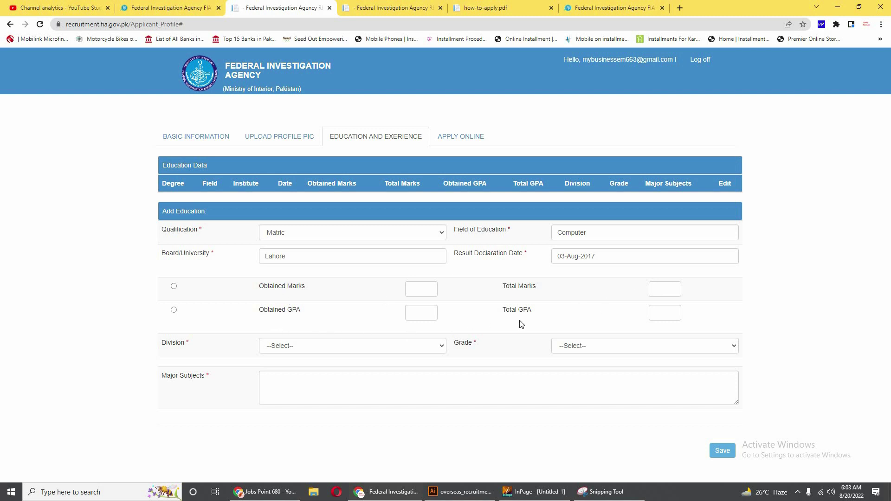
Enter 690 obtained marks out of 1100 total marks.
click(419, 291)
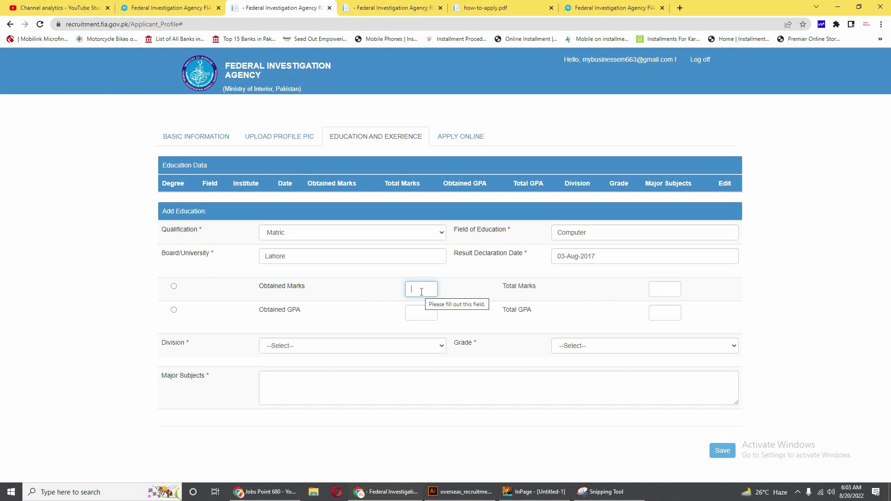
text(6)
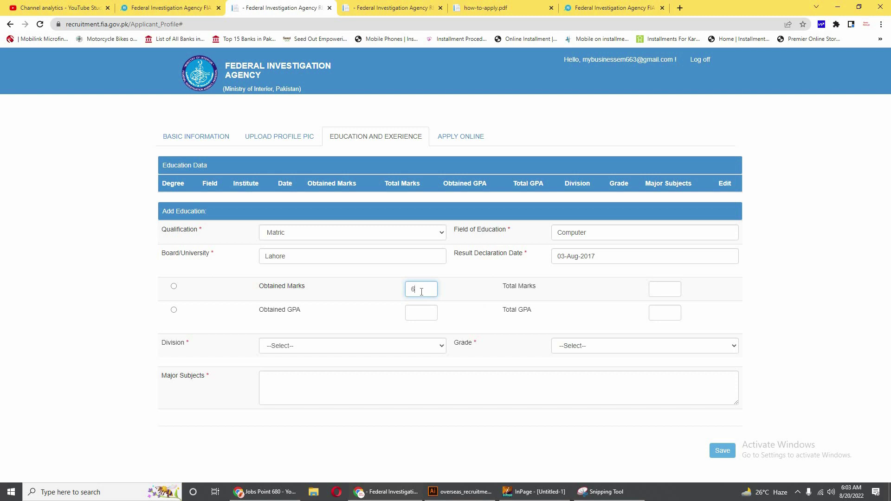
text(90)
click(665, 293)
text(1100)
Choose 2nd as the division and B as the grade.
click(279, 353)
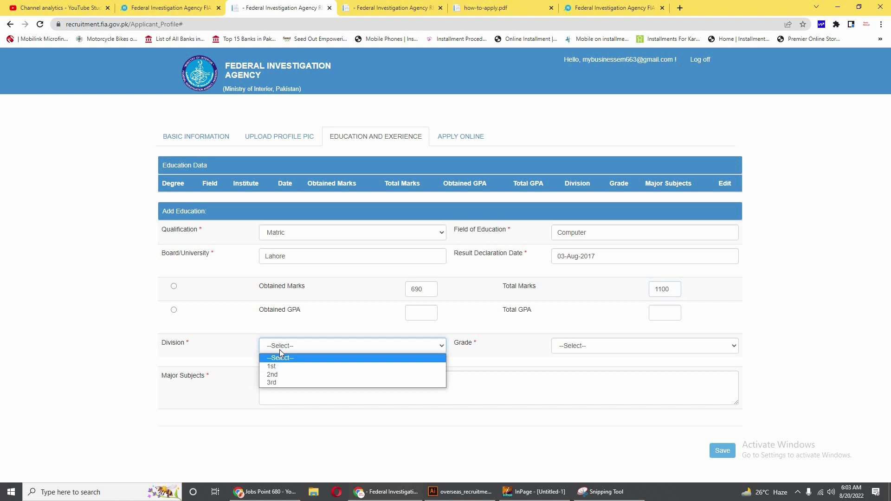
click(281, 376)
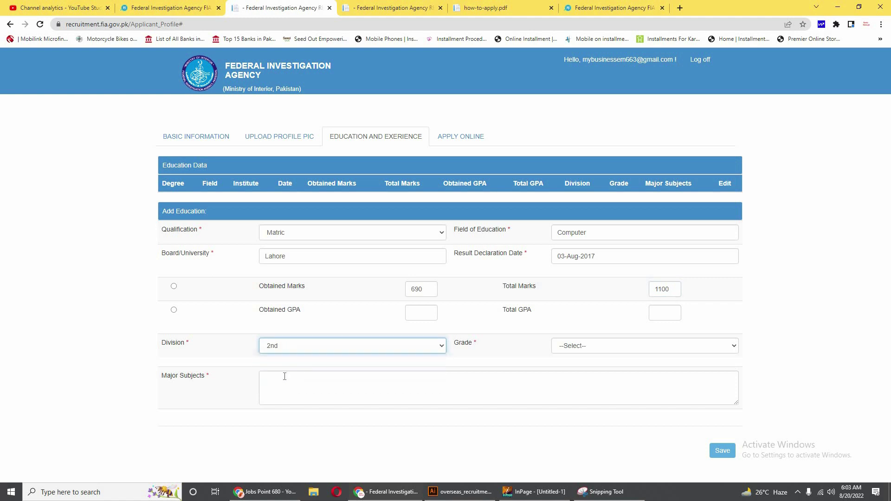
click(593, 349)
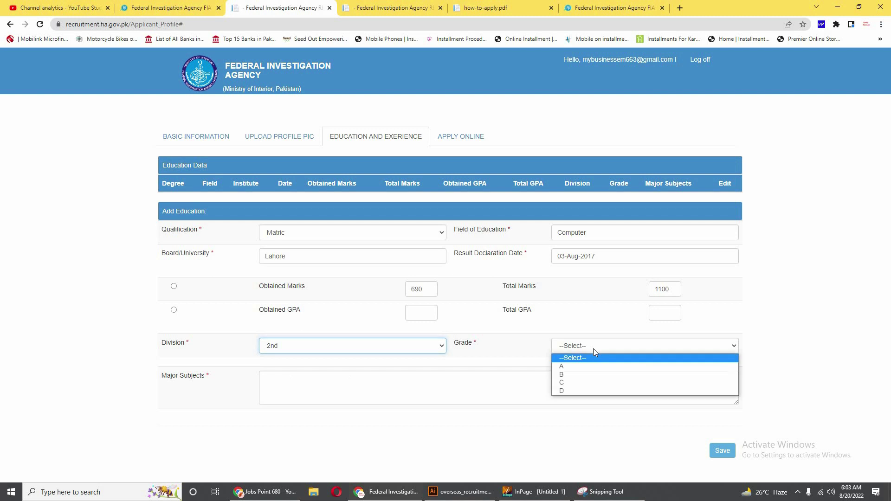
click(578, 380)
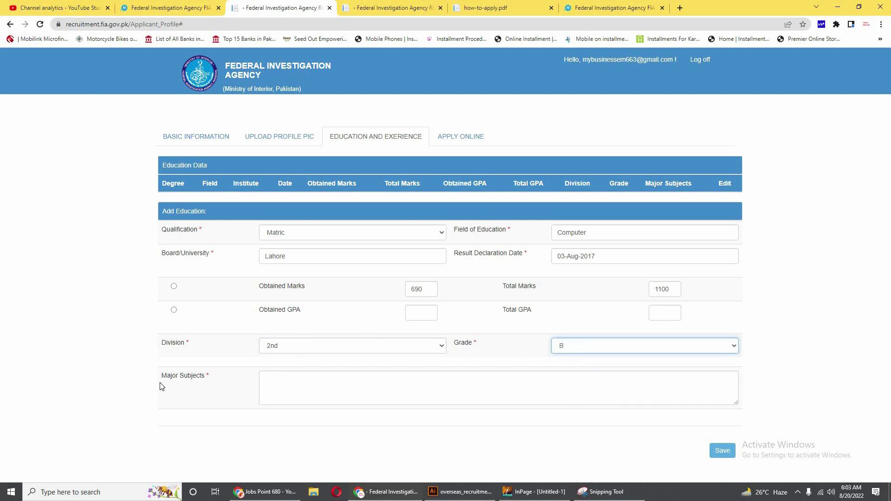
click(279, 381)
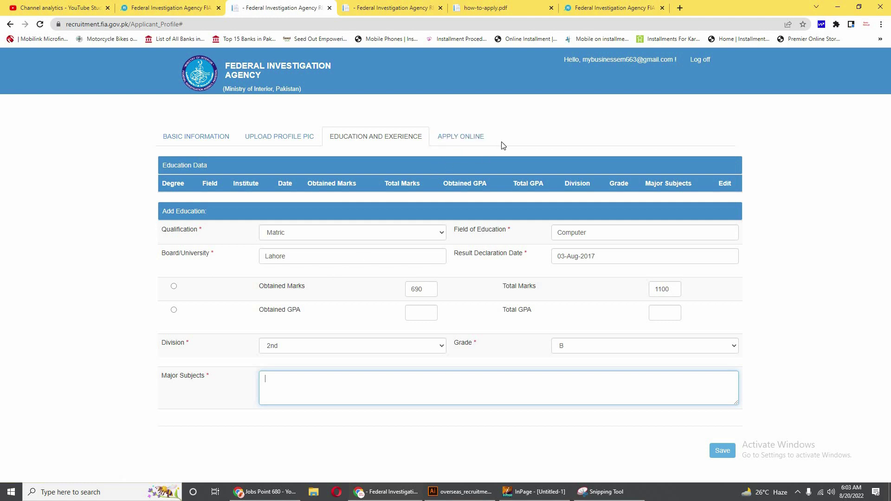
Look over the forinaukri FIA advert and the how-to-apply PDF, then return to the FIA portal.
click(170, 8)
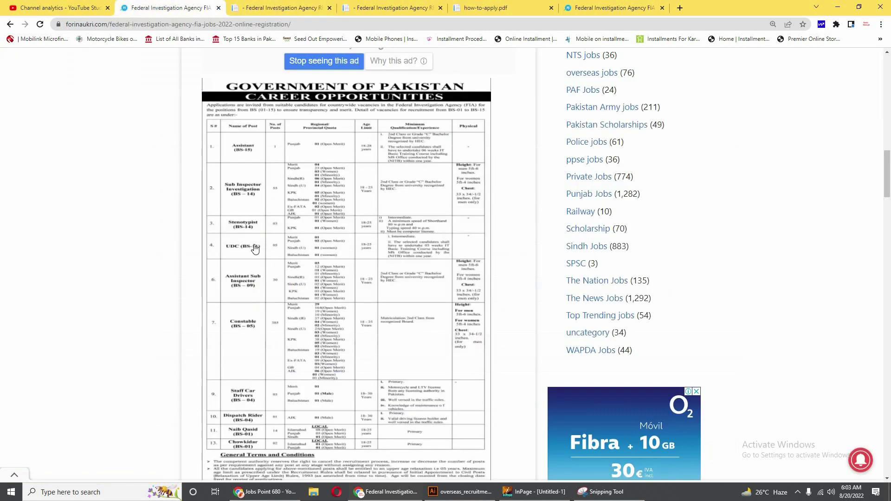
scroll(295, 269, down, 10)
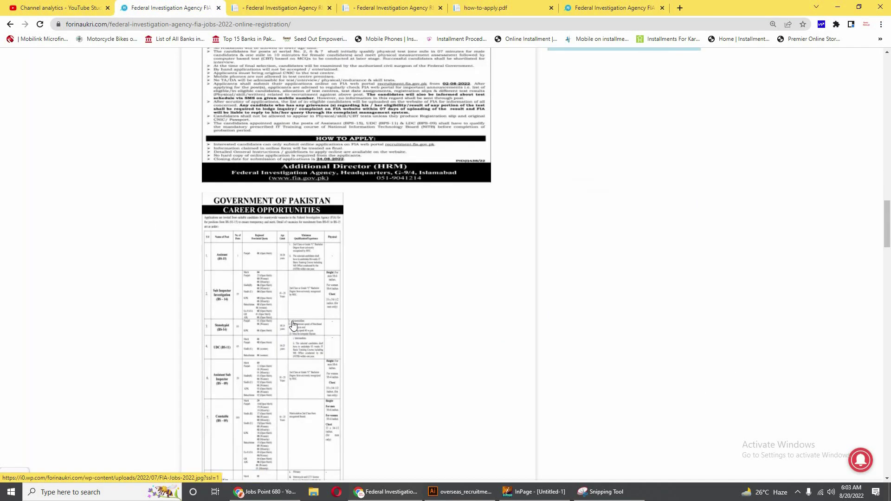
scroll(293, 325, up, 10)
scroll(279, 320, down, 3)
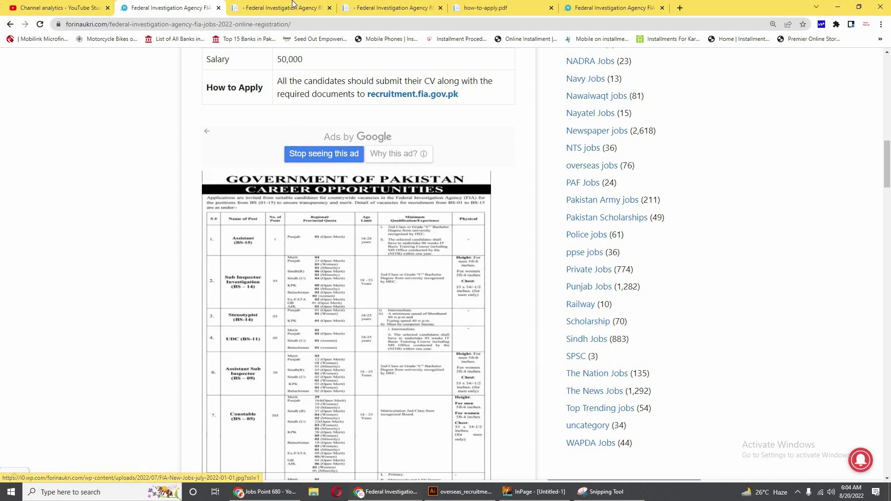
click(481, 7)
click(393, 7)
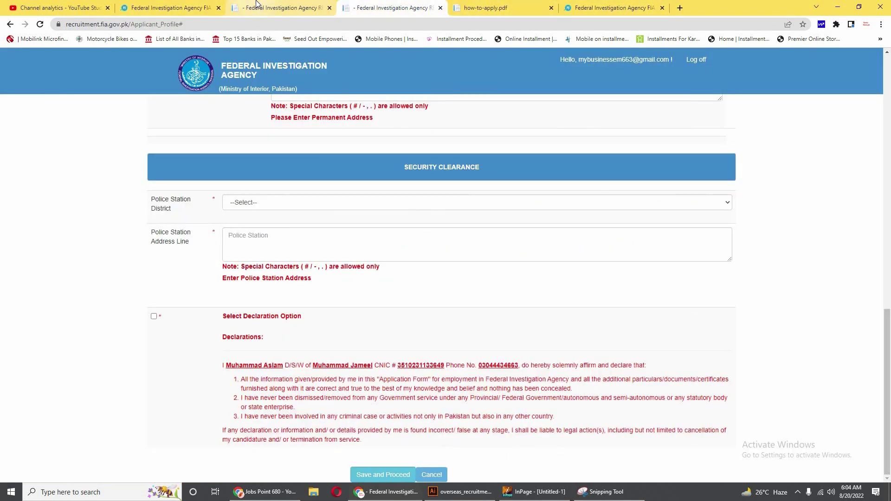
Bring up the forinaukri FIA Jobs 2022 advert at its job details table with 499 posts.
click(278, 8)
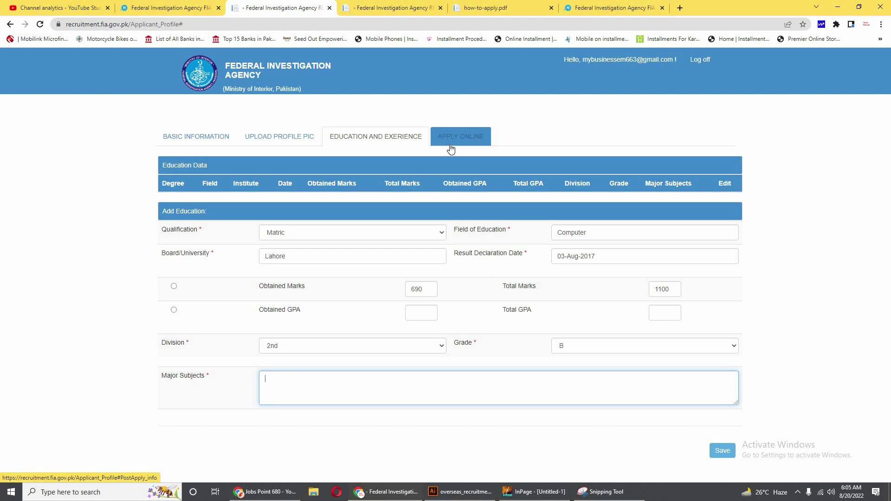
click(167, 7)
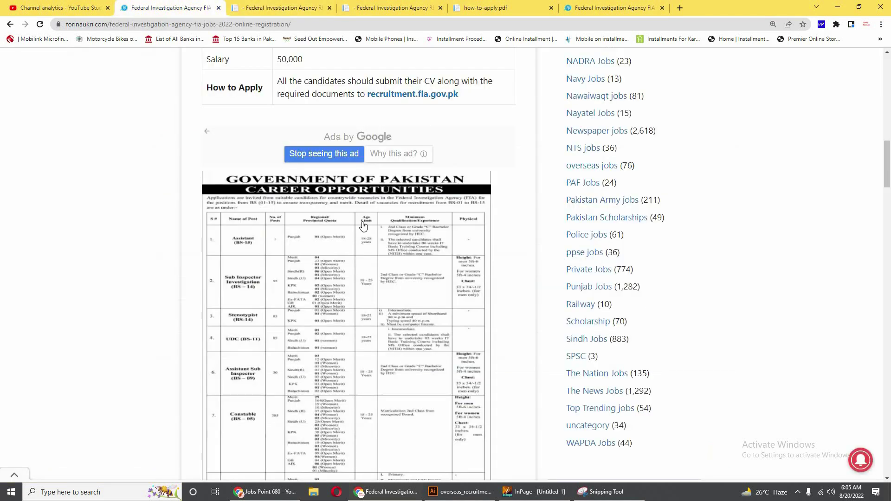
scroll(363, 228, up, 10)
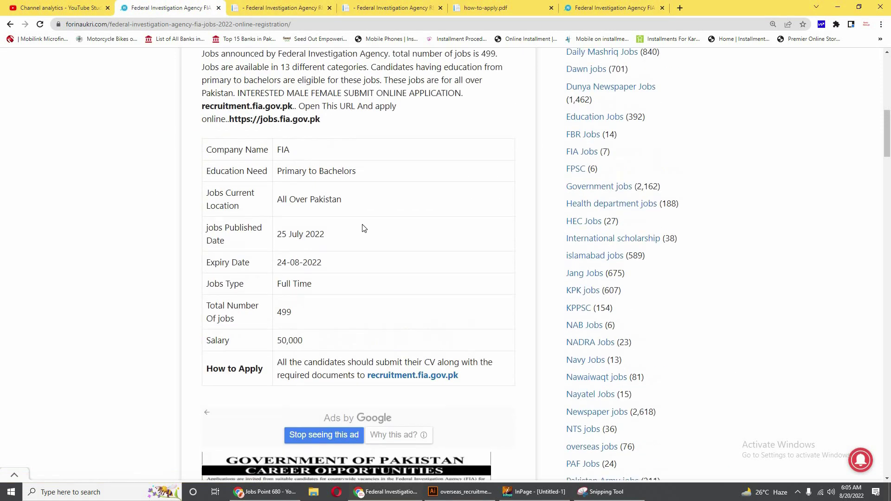
scroll(307, 341, down, 5)
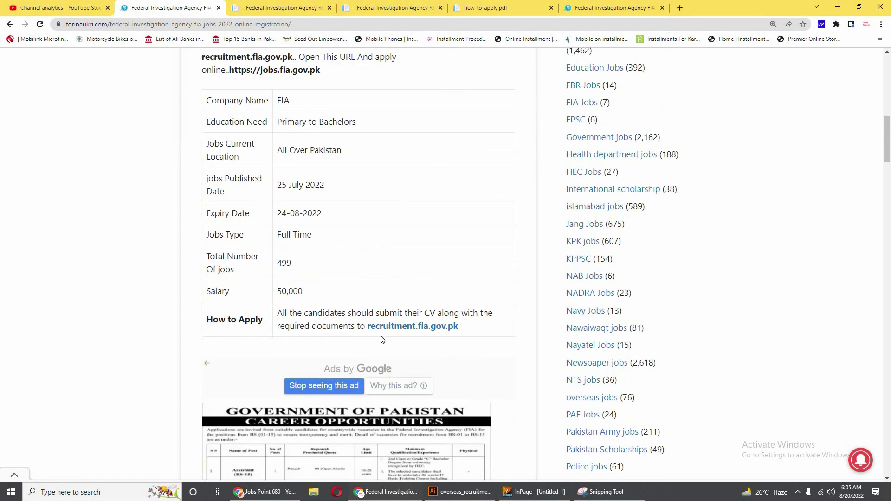